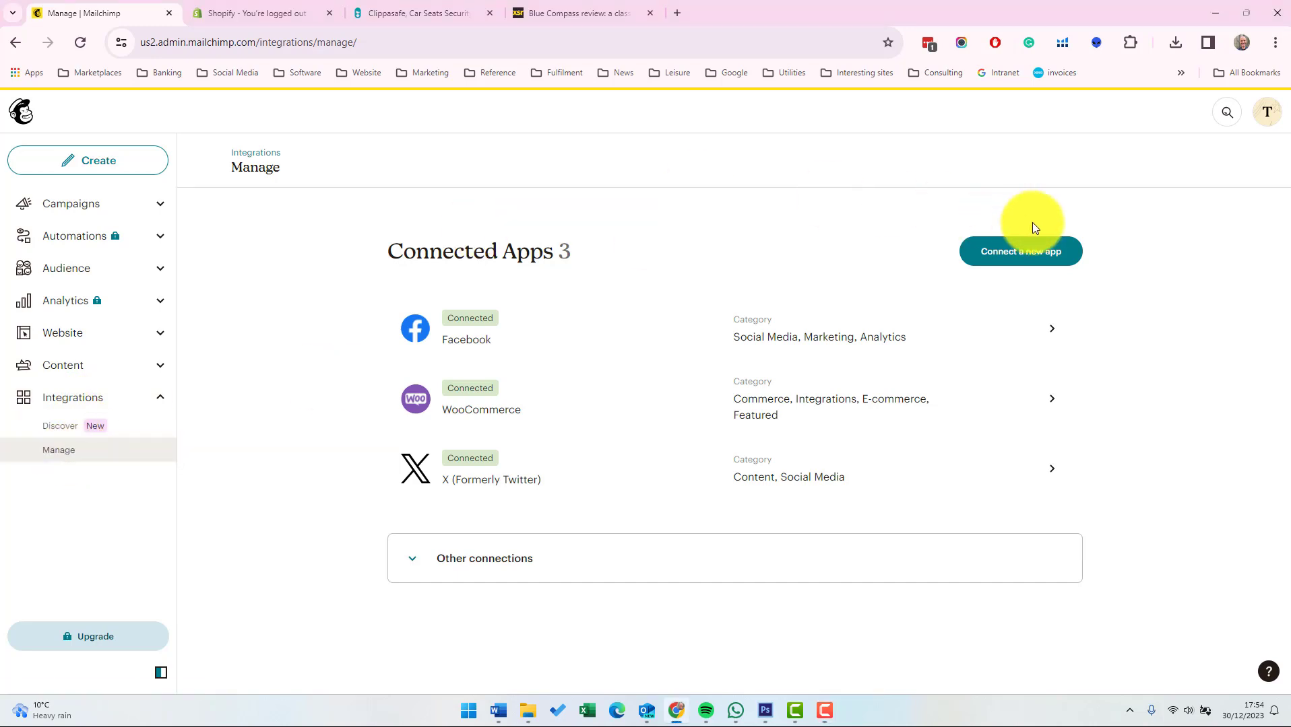
From Integrations > Manage, choose 'Connect a new app' to reach the Discover catalogue
click(1010, 258)
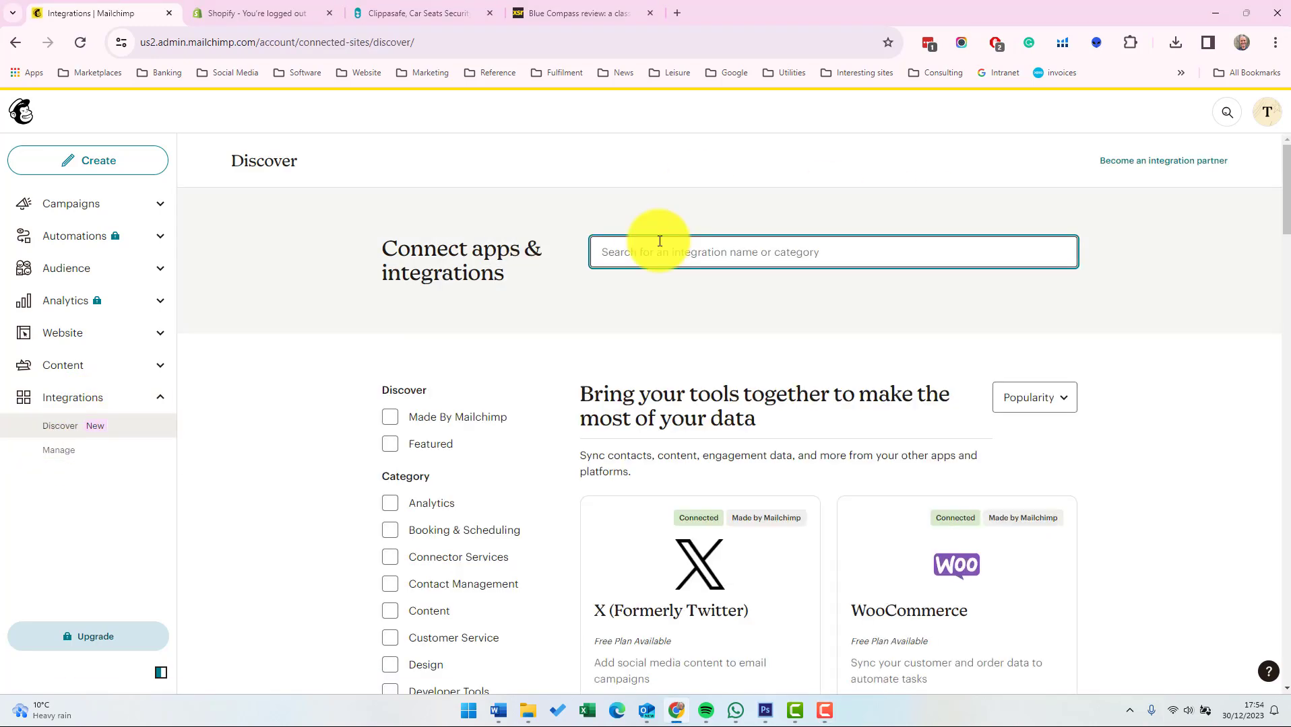
Search integrations for 'sho', open the Shopify card, and launch its Mailchimp: Email Marketing listing
click(641, 251)
text(shopify)
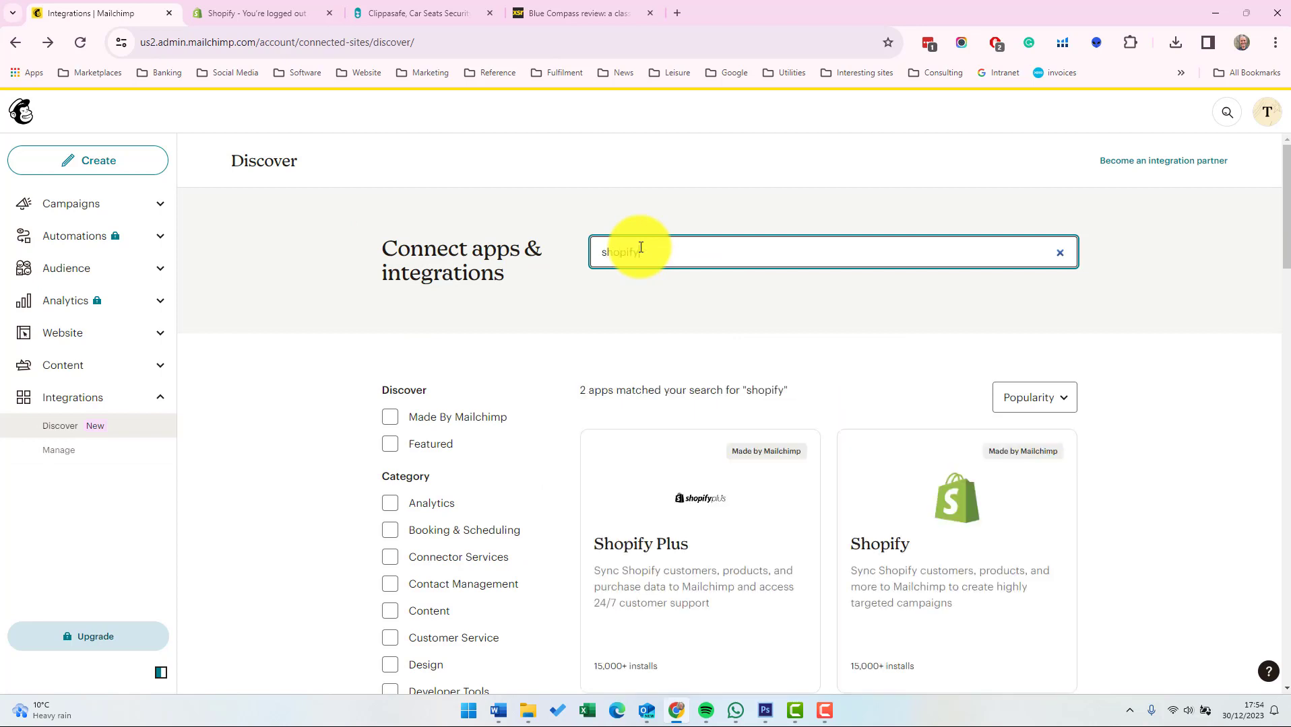
click(916, 512)
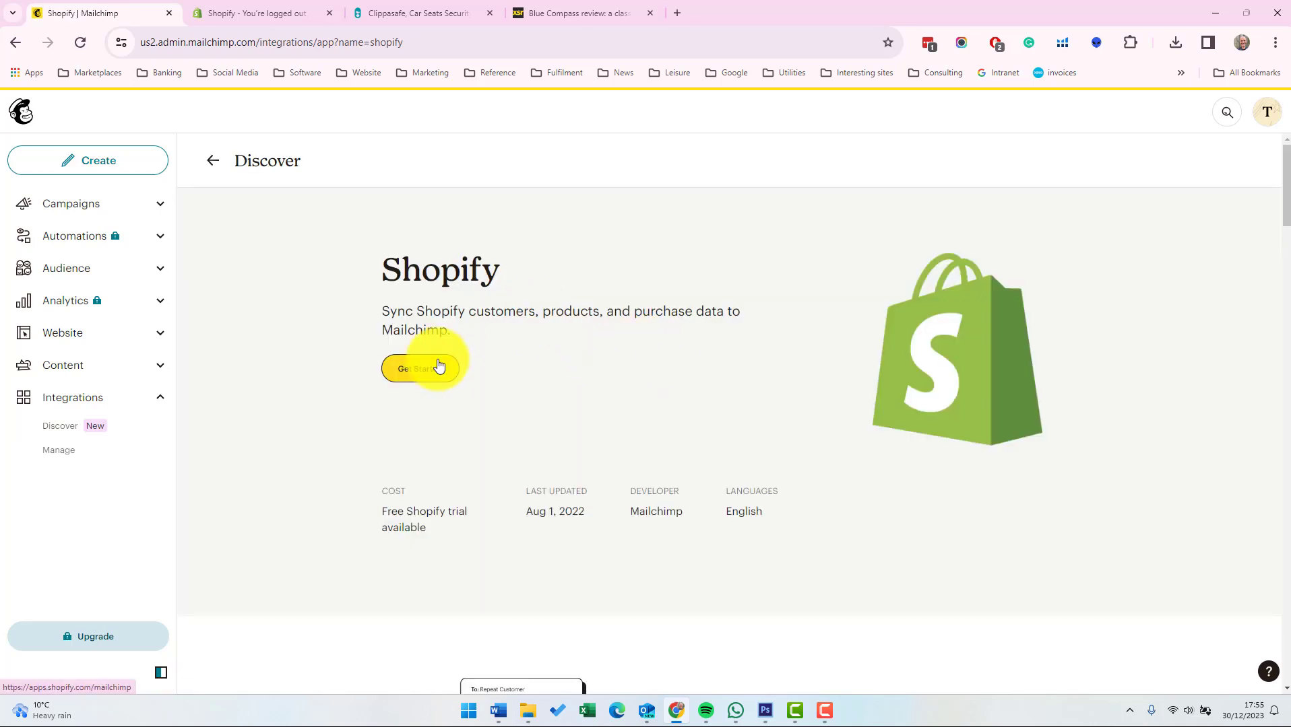
click(438, 366)
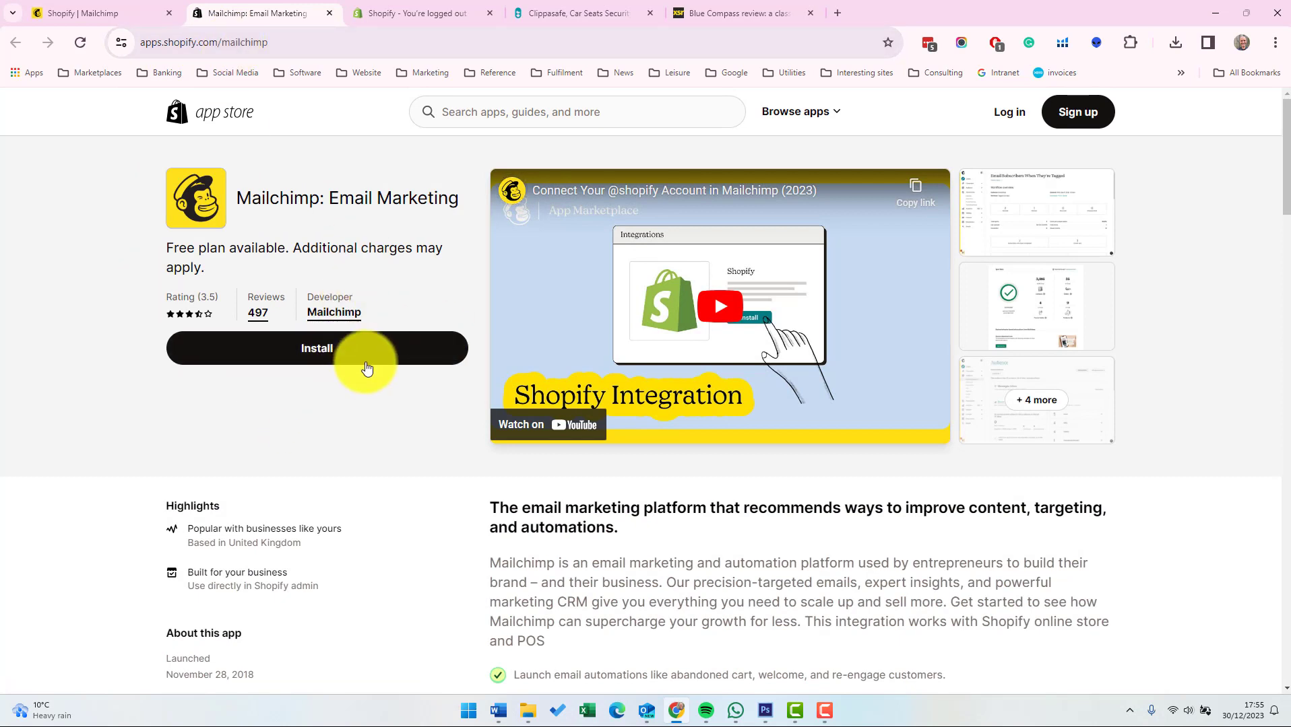
Begin installing Mailchimp: Email Marketing and sign in to Shopify with the saved owner account
click(384, 334)
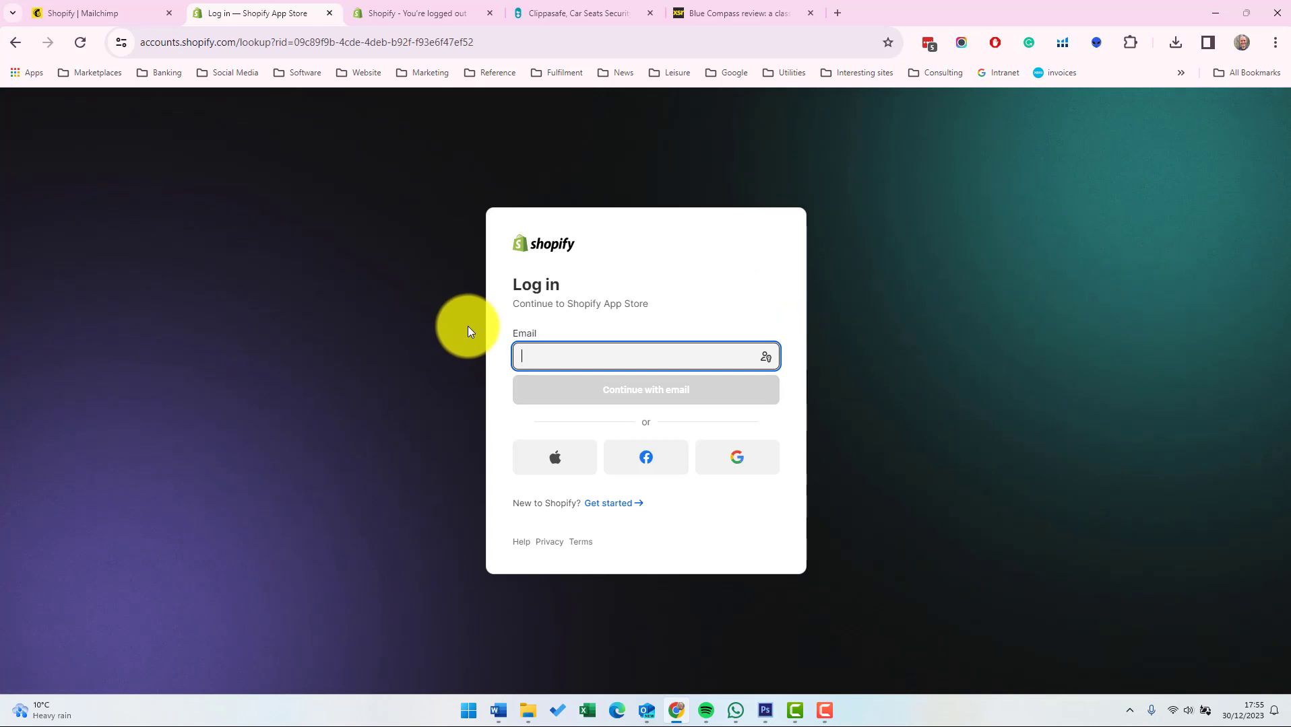
click(735, 361)
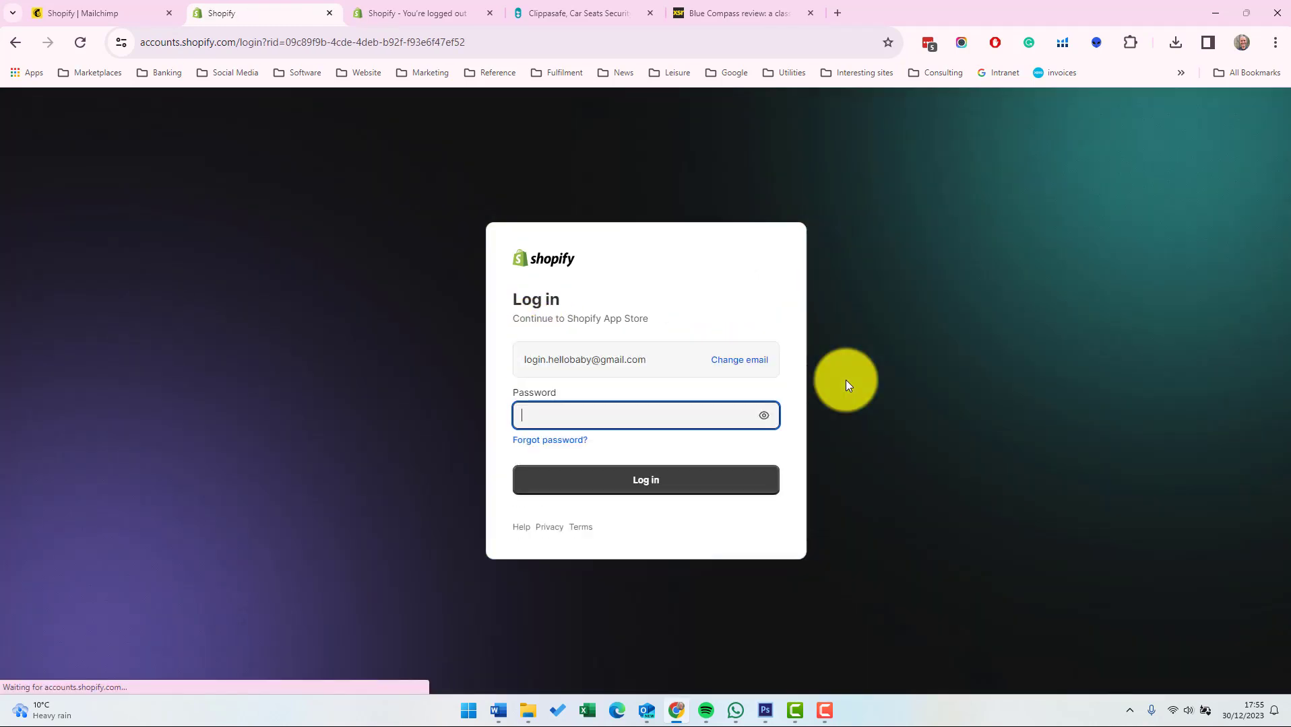
click(638, 488)
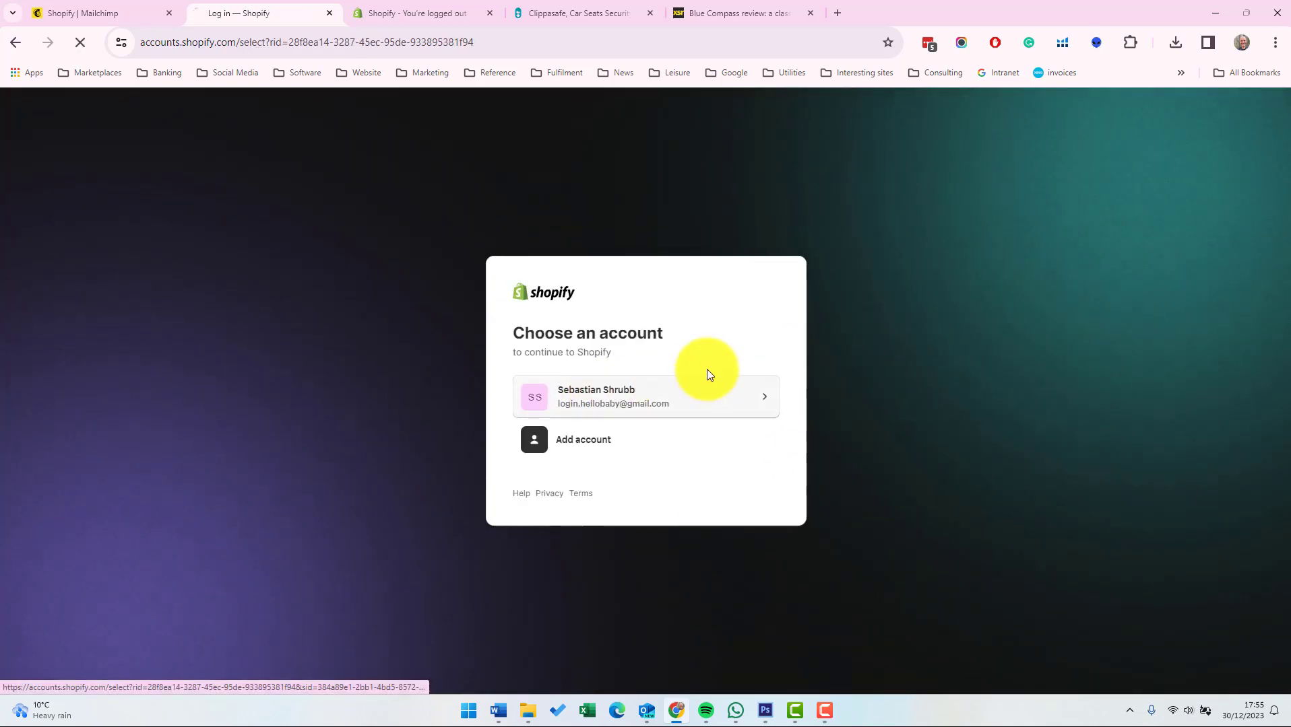
click(714, 372)
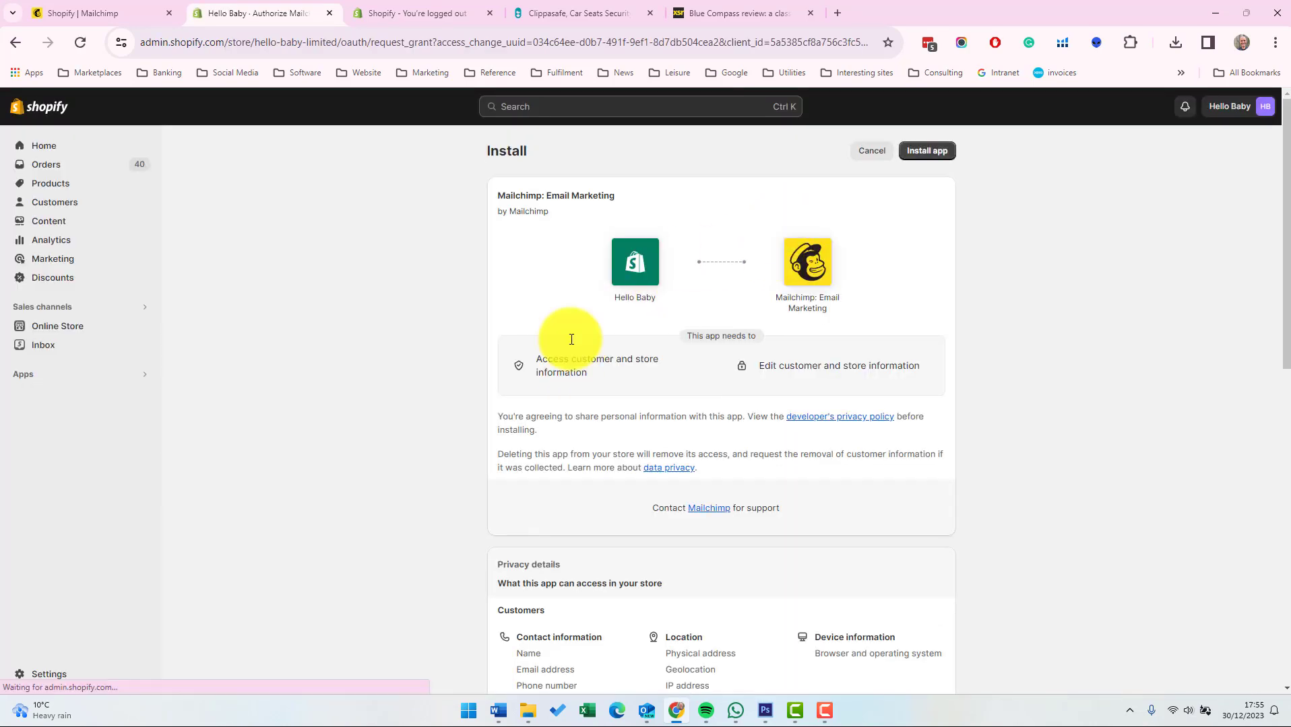
Approve installing the app on Hello Baby and choose to log in to an existing Mailchimp account
click(927, 151)
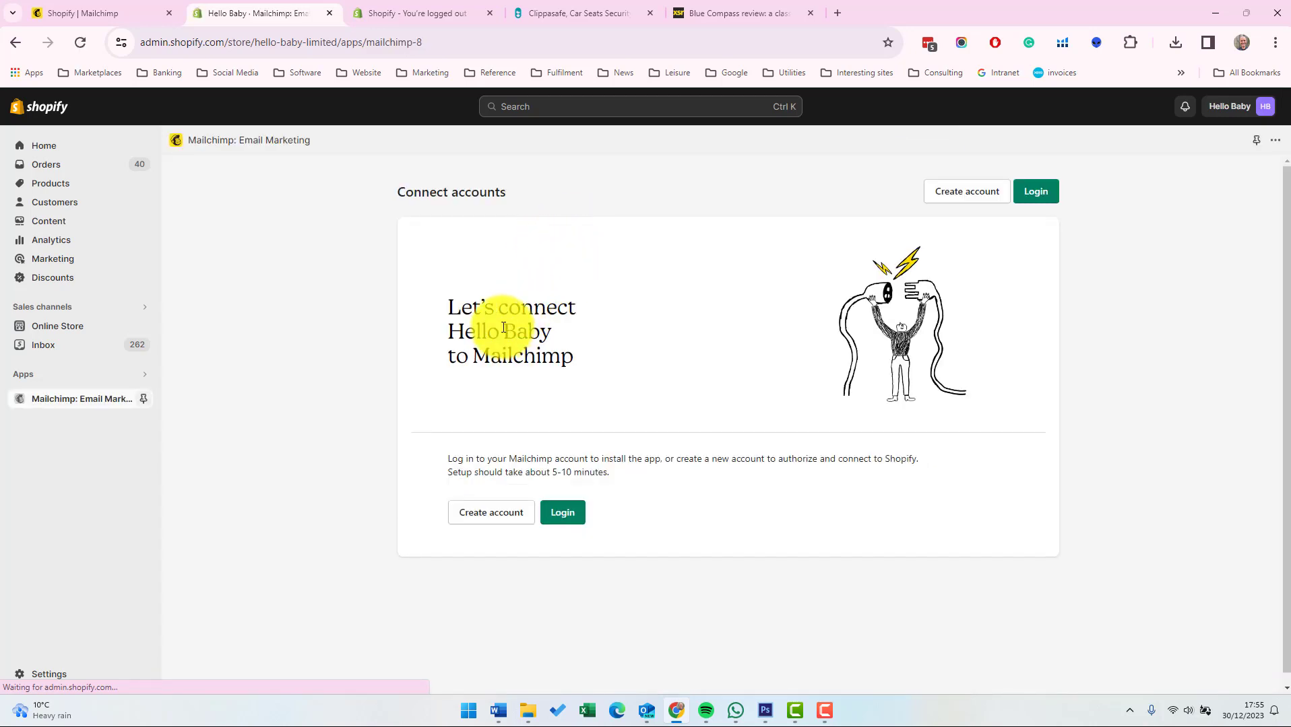
click(567, 517)
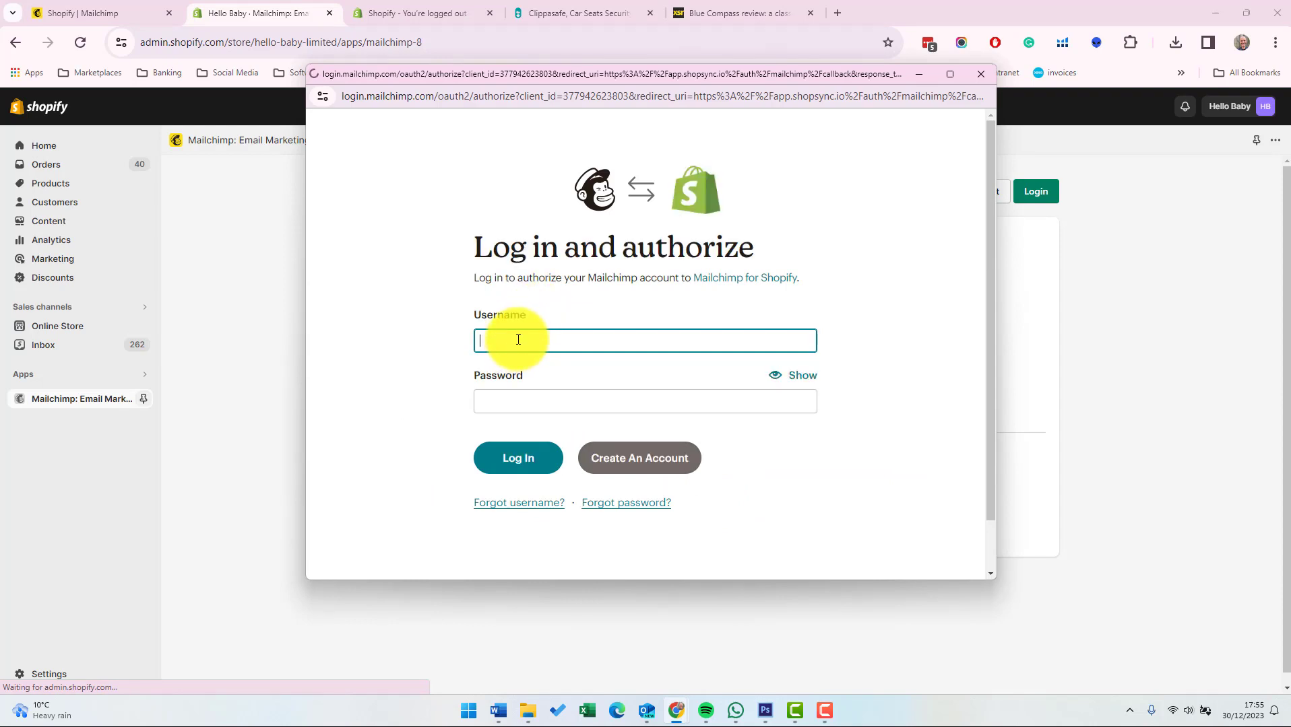
Sign in to Mailchimp with saved credentials and an SMS verification code, then allow Shopify access
click(519, 461)
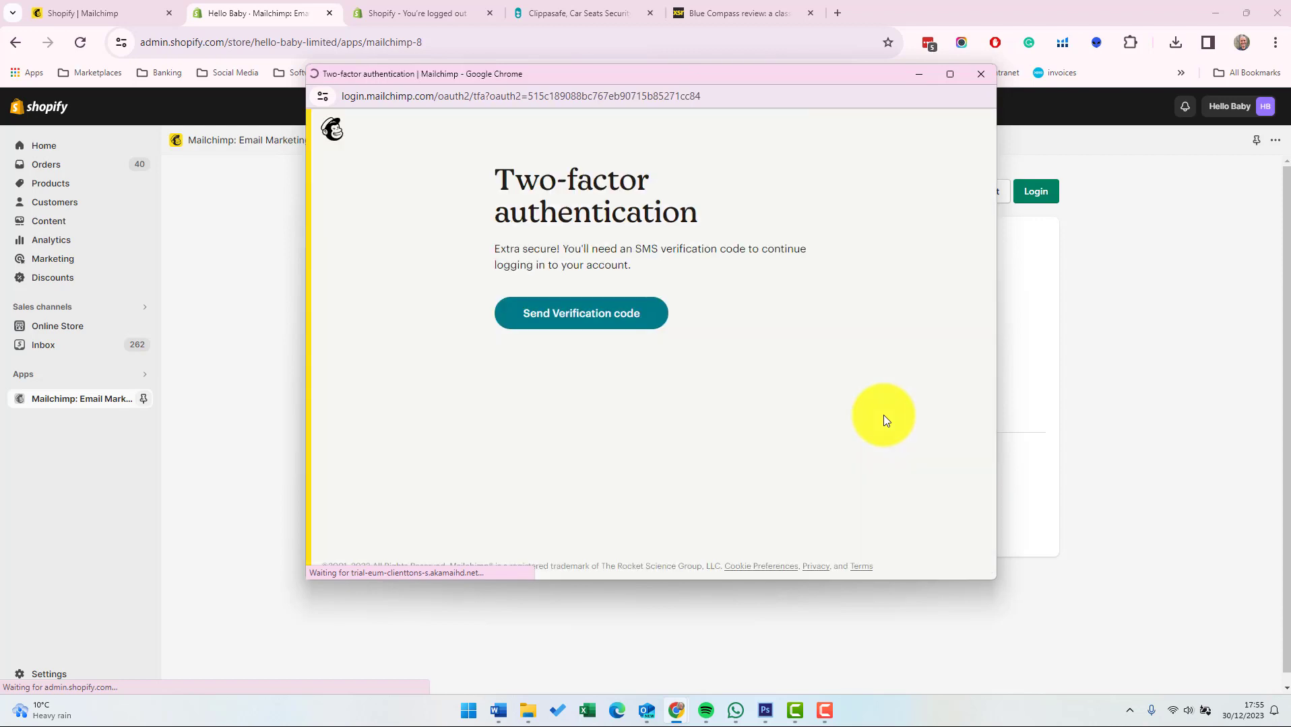
click(589, 317)
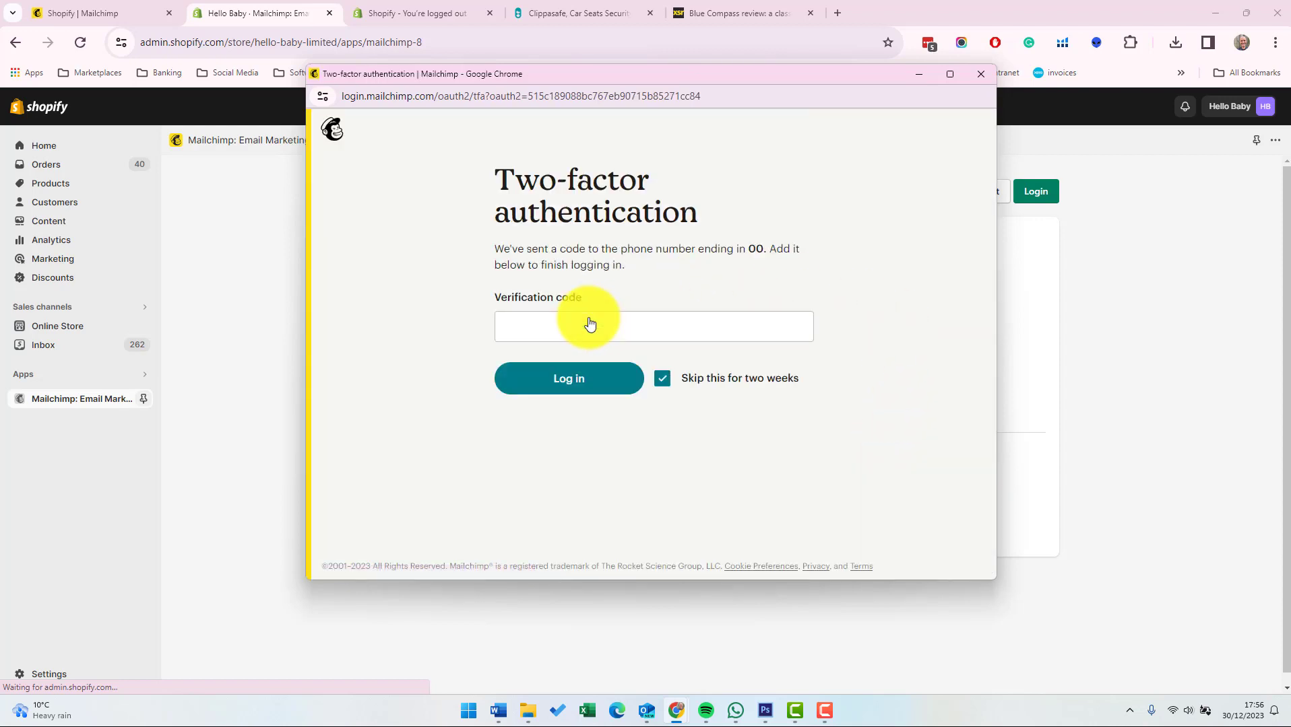
click(590, 324)
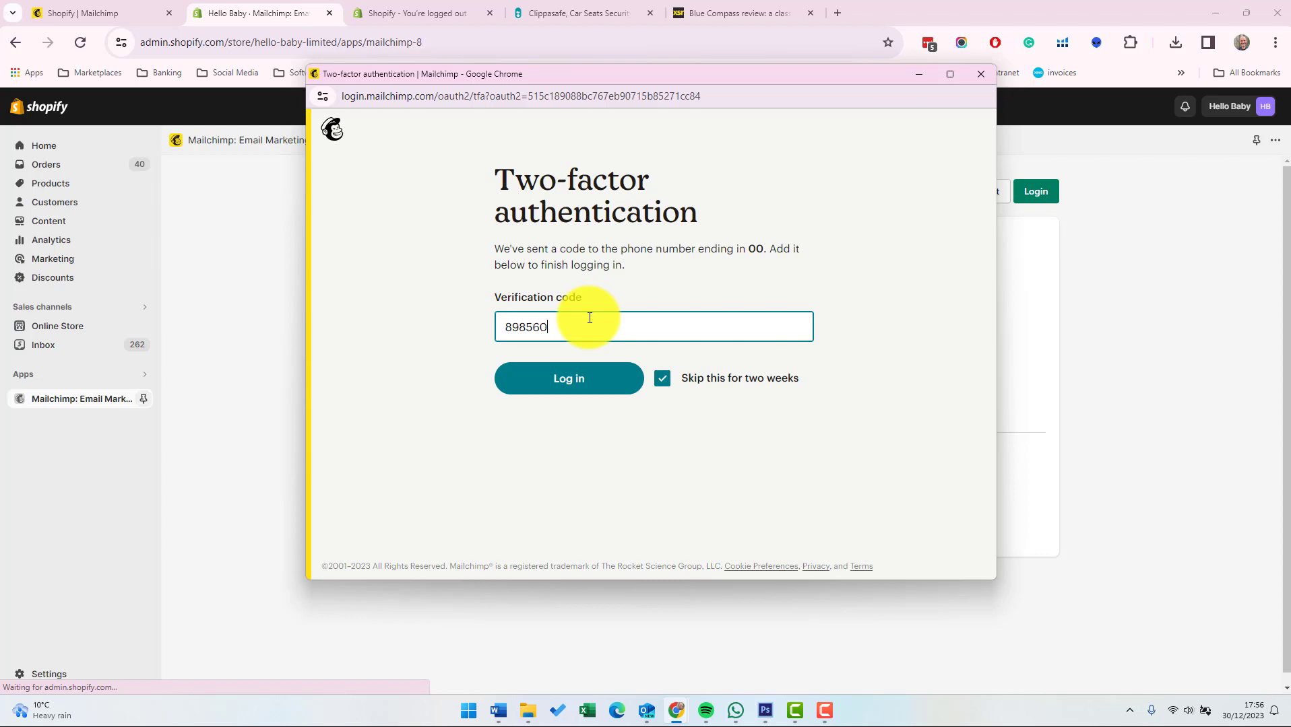
click(571, 376)
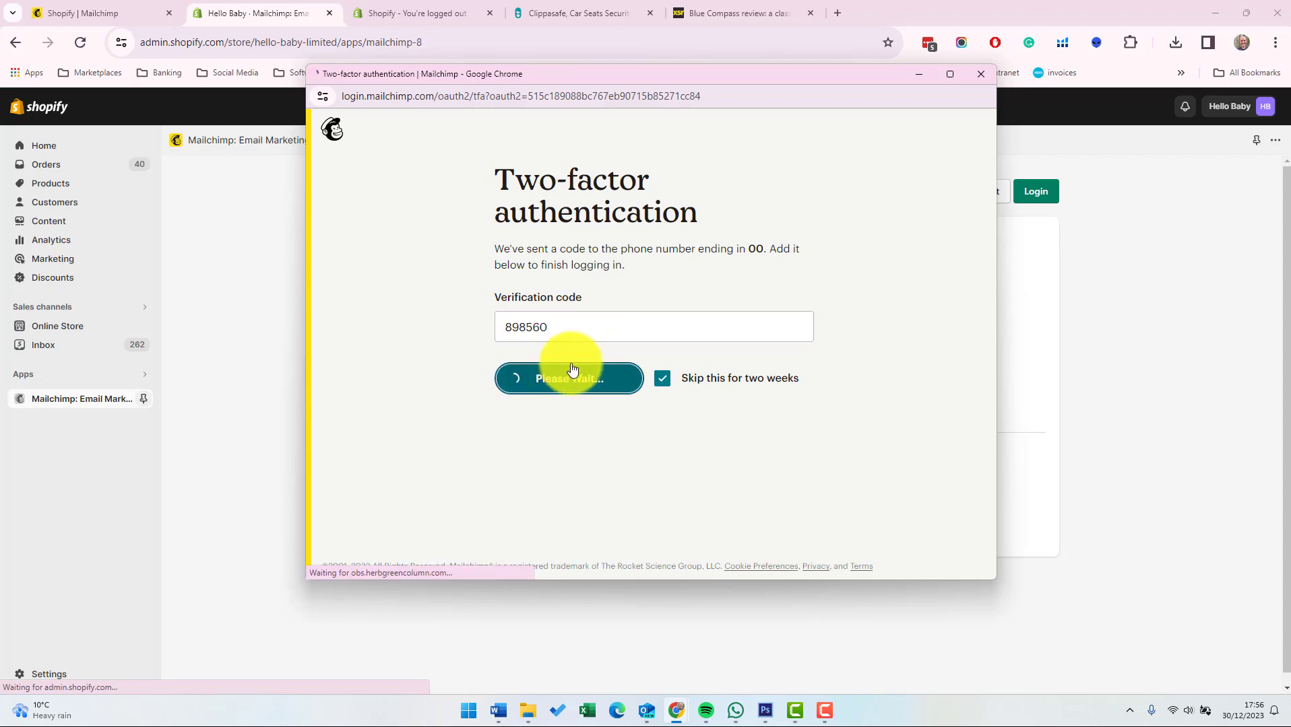
scroll(584, 350, down, 1)
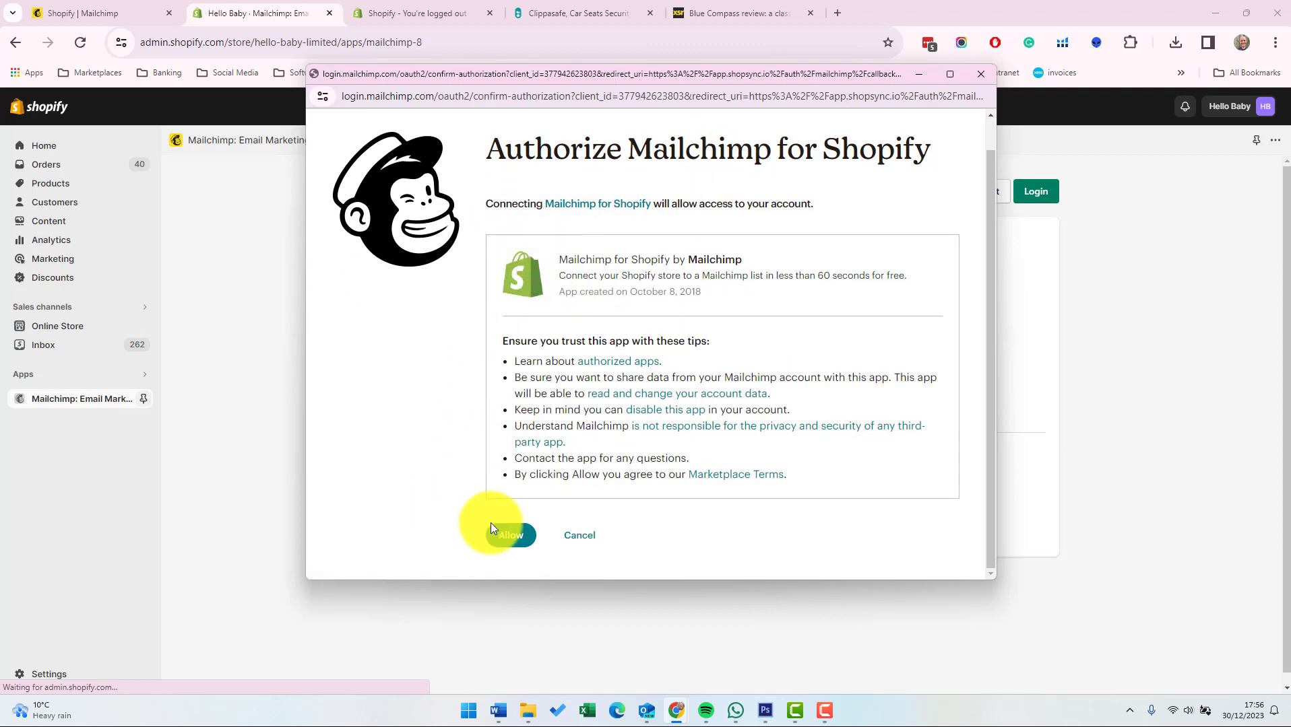
click(506, 534)
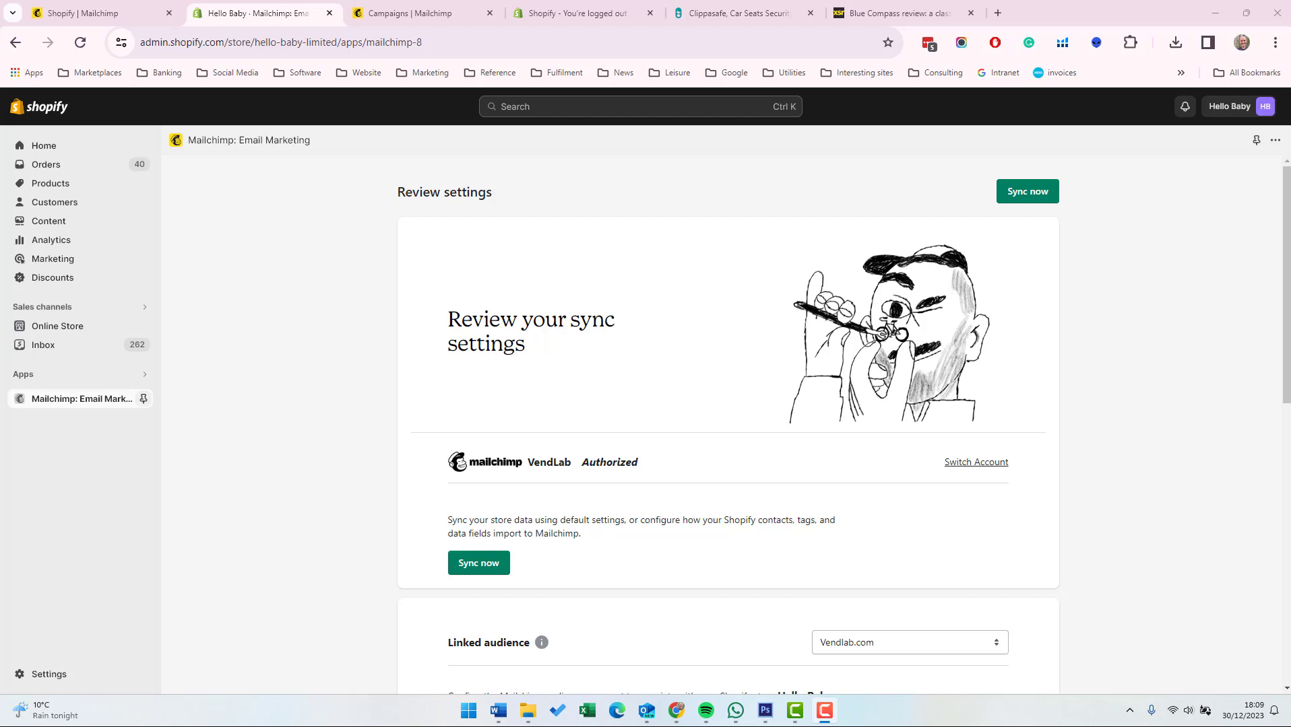
Review linked audience, Non-subscribed contacts and Sync all tags, then expand the Data fields mappings
scroll(565, 372, down, 6)
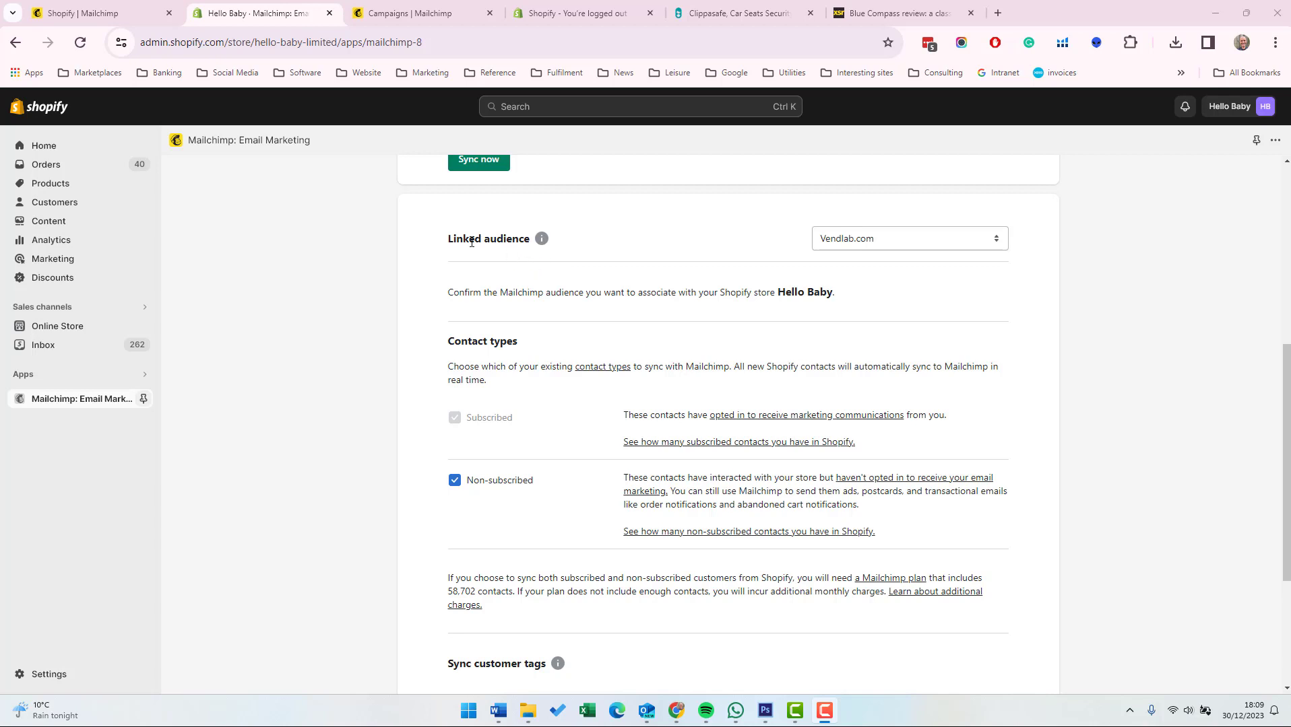
scroll(474, 312, down, 1)
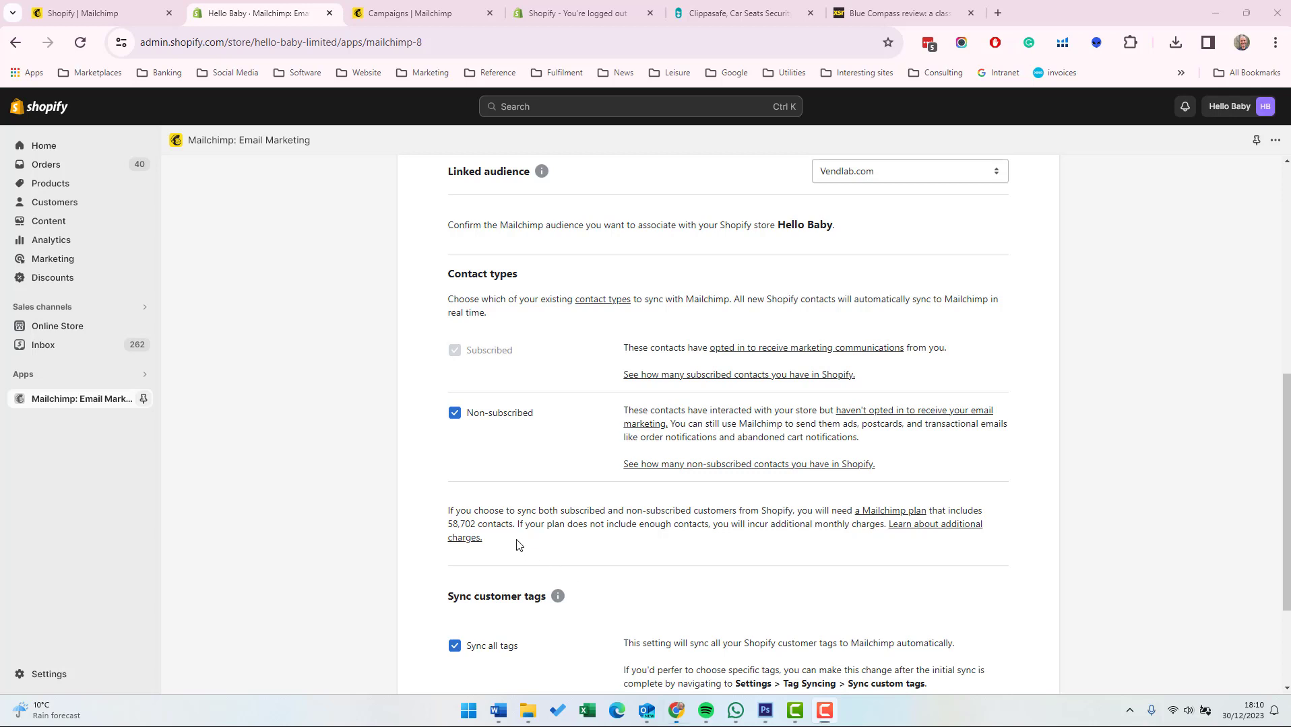
drag(518, 545, 427, 519)
click(446, 528)
scroll(516, 528, down, 2)
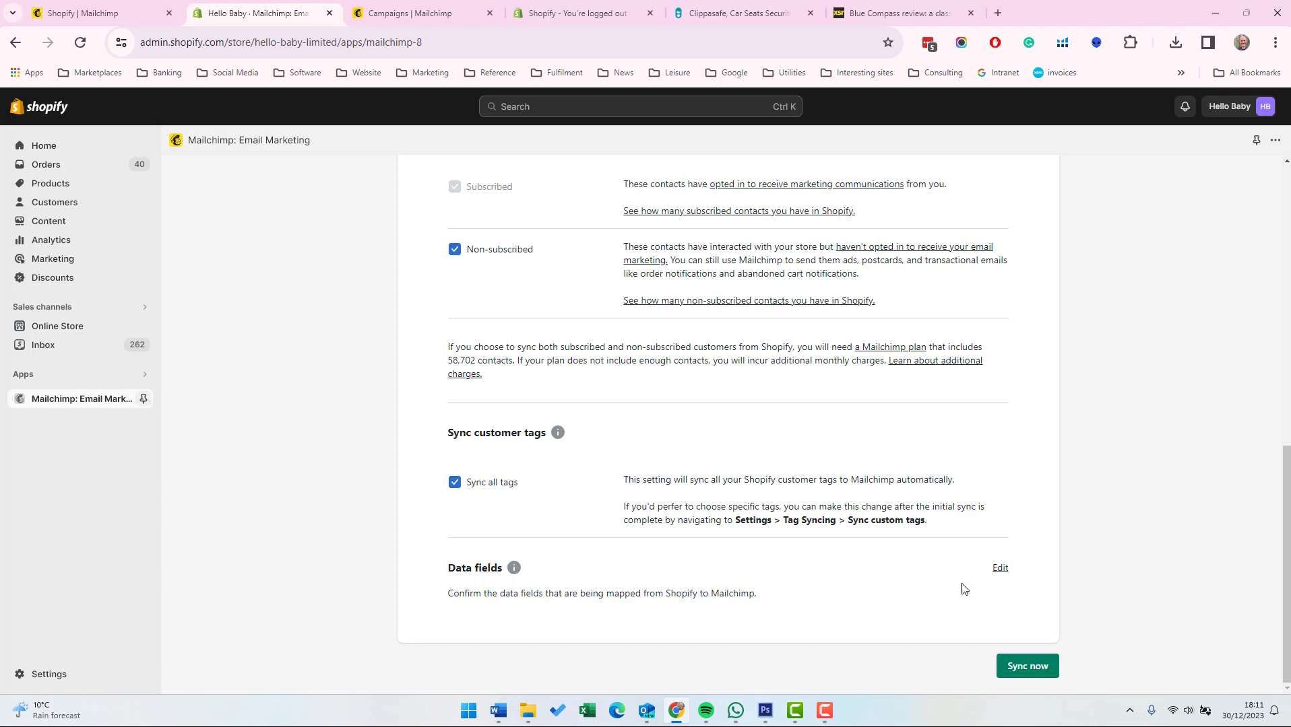
click(1000, 569)
Start syncing the store data and continue to the Mailchimp dashboard
scroll(941, 573, down, 3)
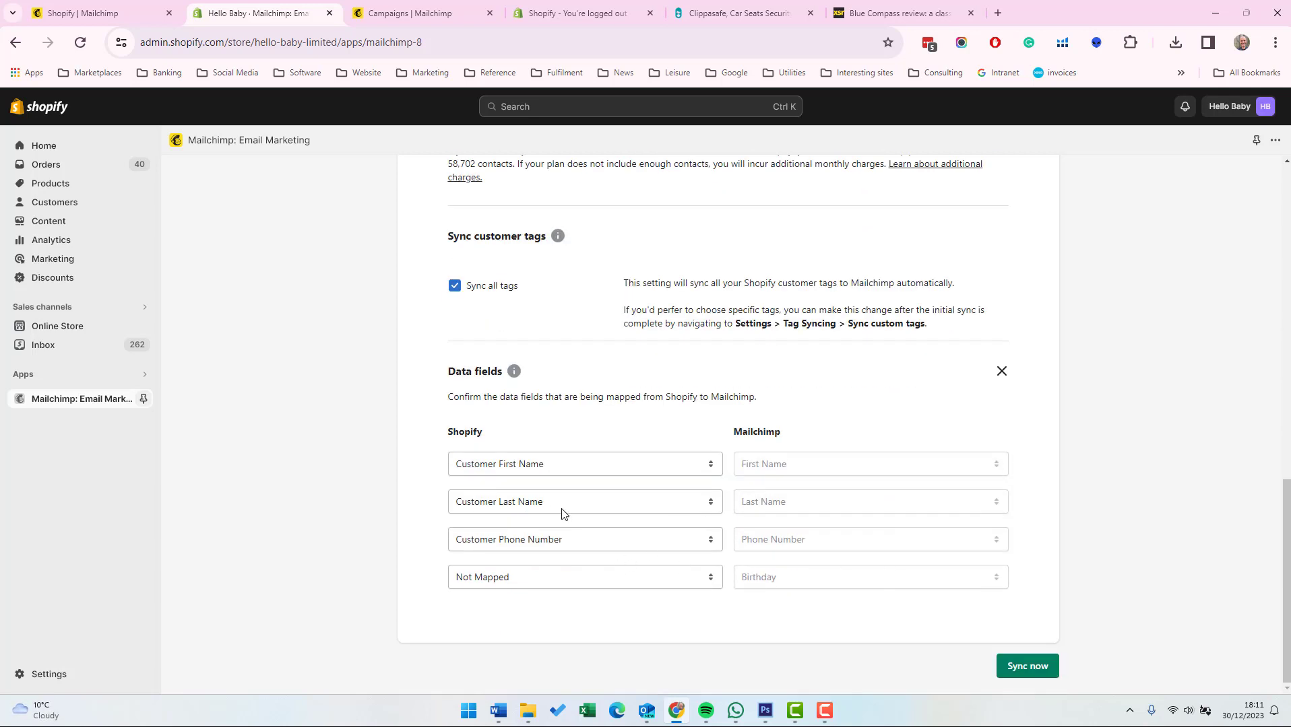
click(1010, 666)
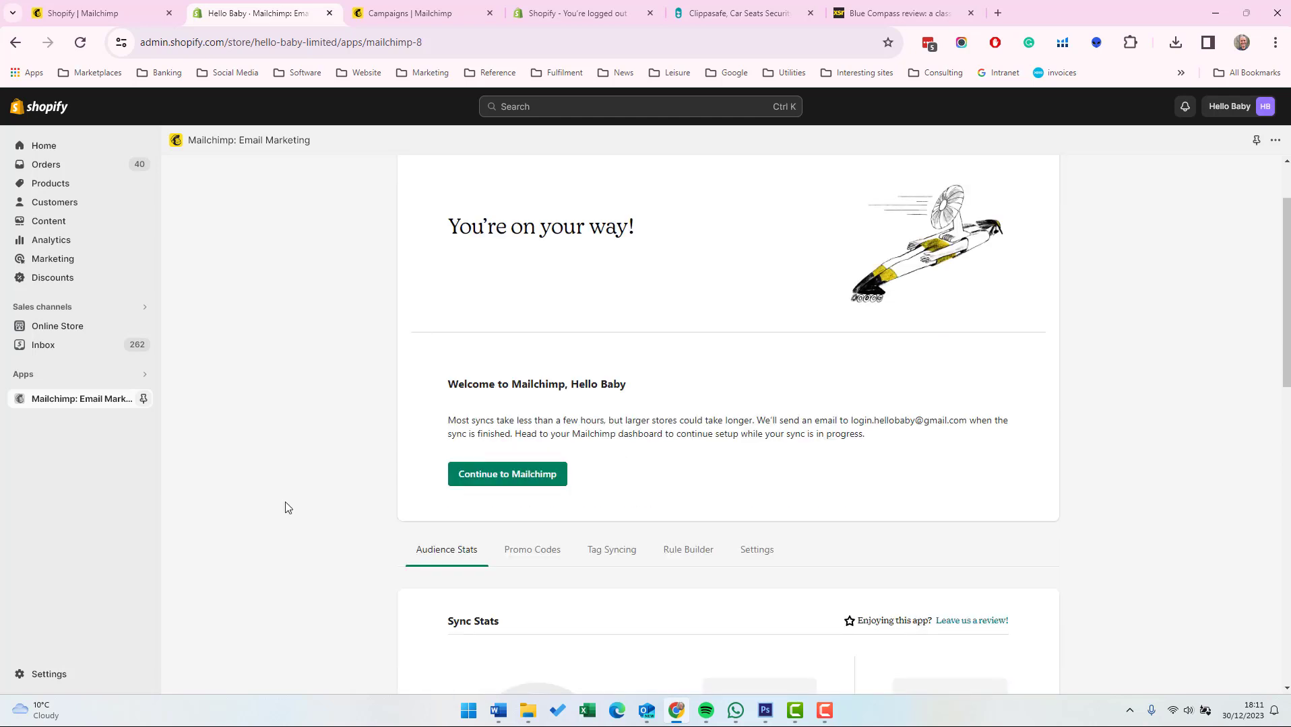
scroll(1206, 443, up, 2)
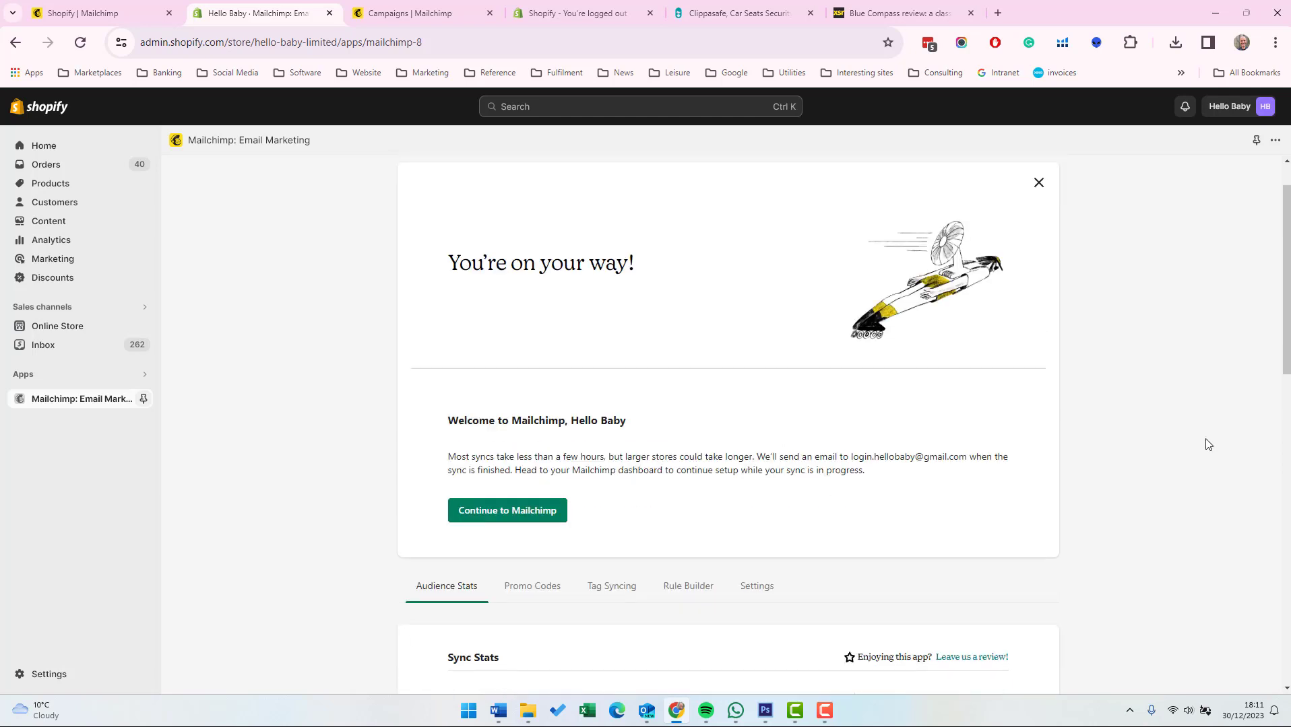
scroll(1118, 447, down, 2)
click(521, 436)
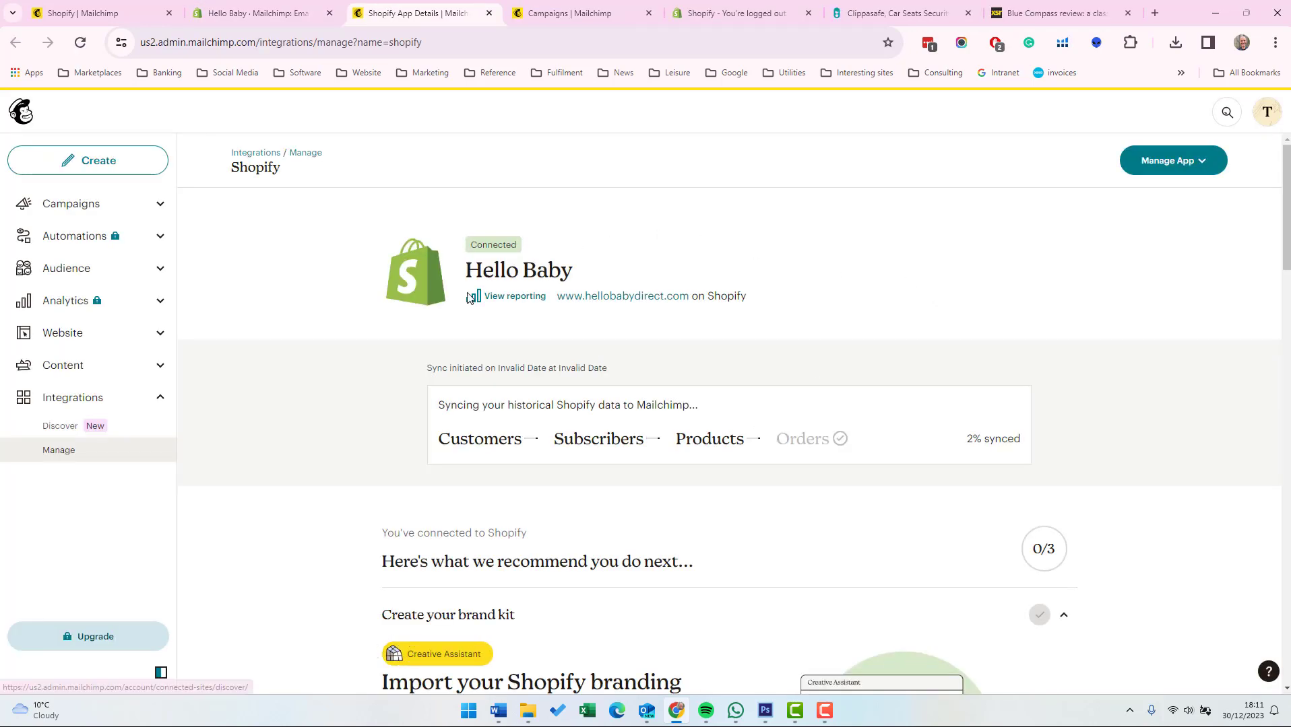
Check Hello Baby's sync progress and audience setting, then open the Shopify admin app link in a new tab
scroll(606, 324, down, 3)
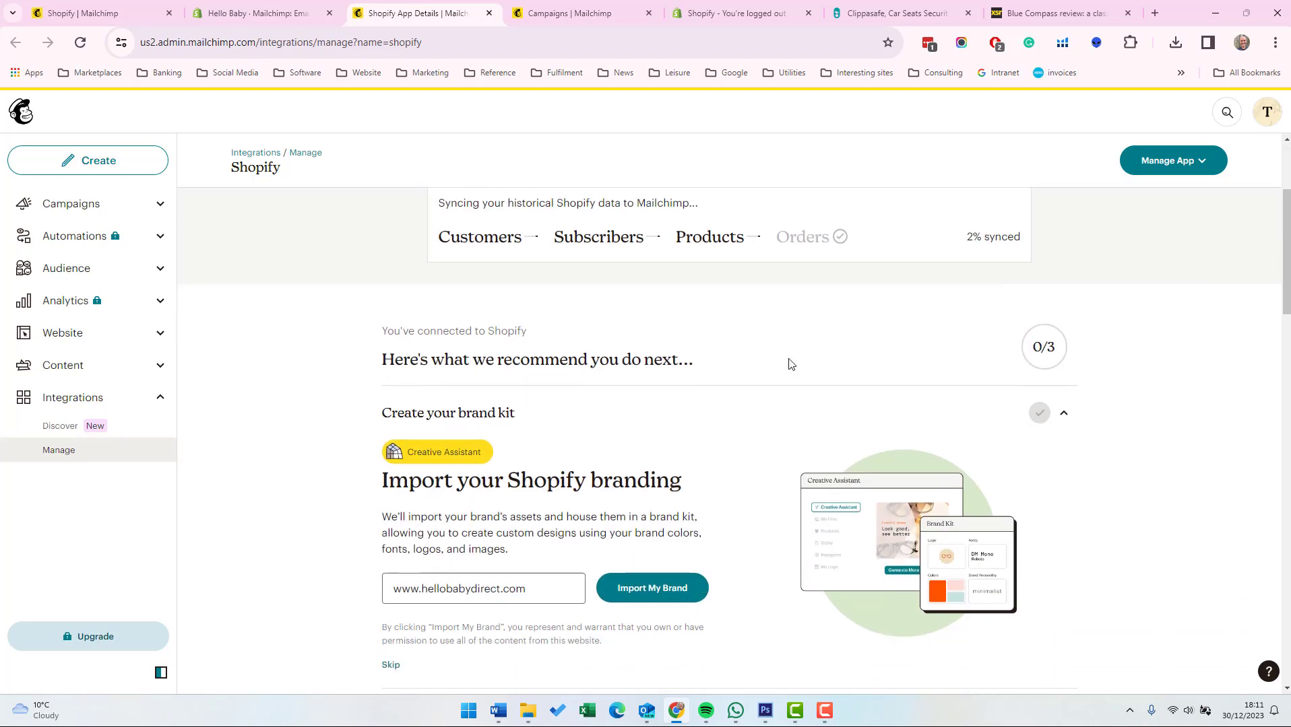
scroll(766, 325, up, 1)
scroll(829, 425, down, 3)
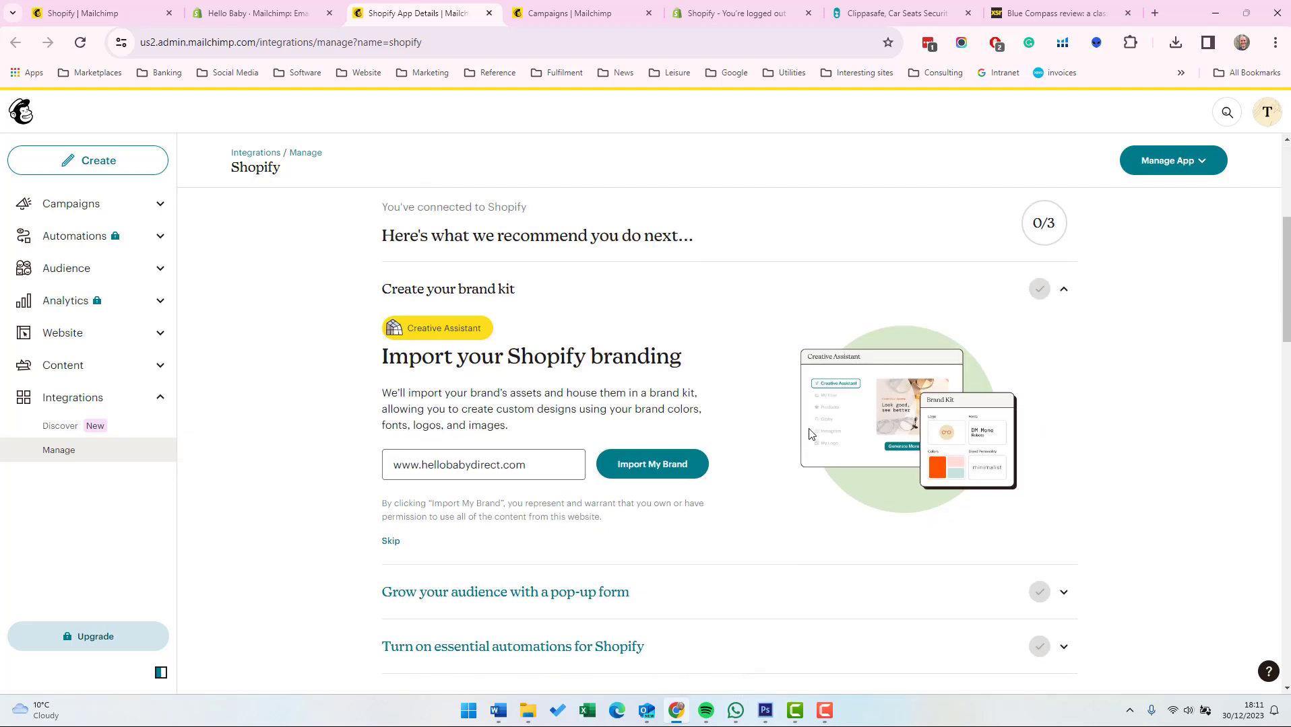
scroll(391, 408, up, 5)
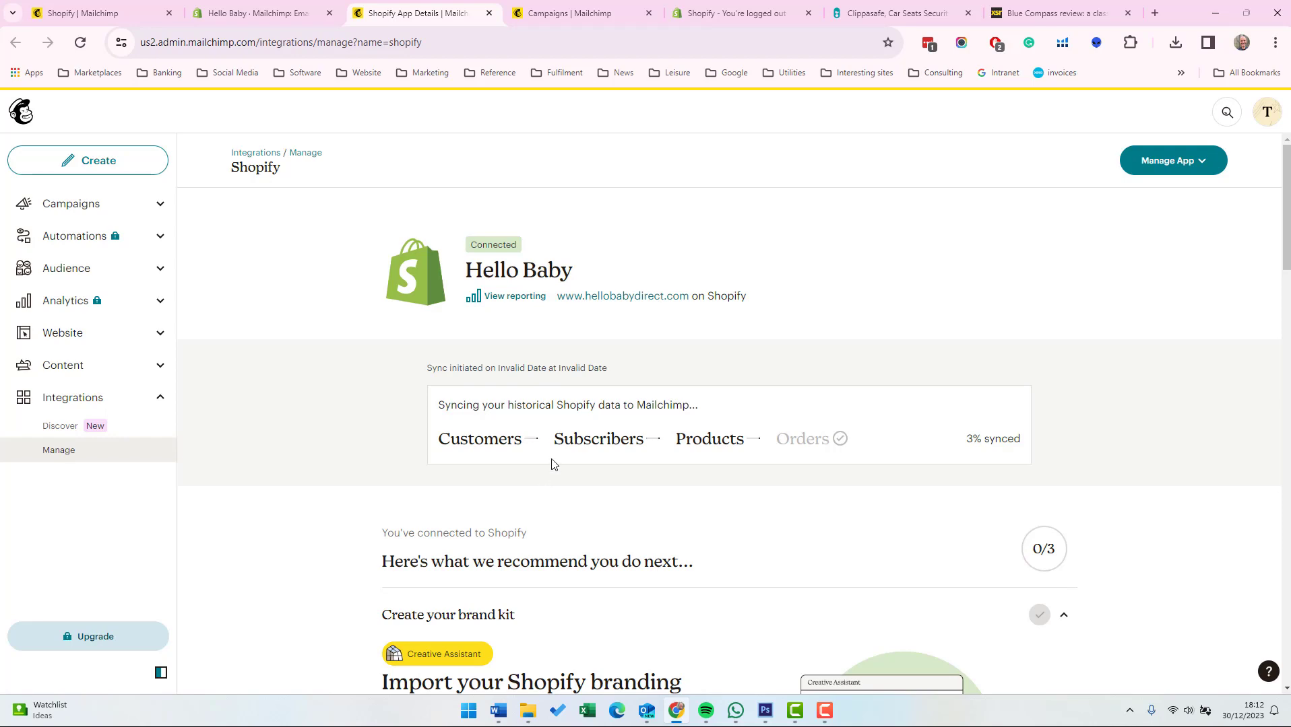
scroll(590, 421, down, 10)
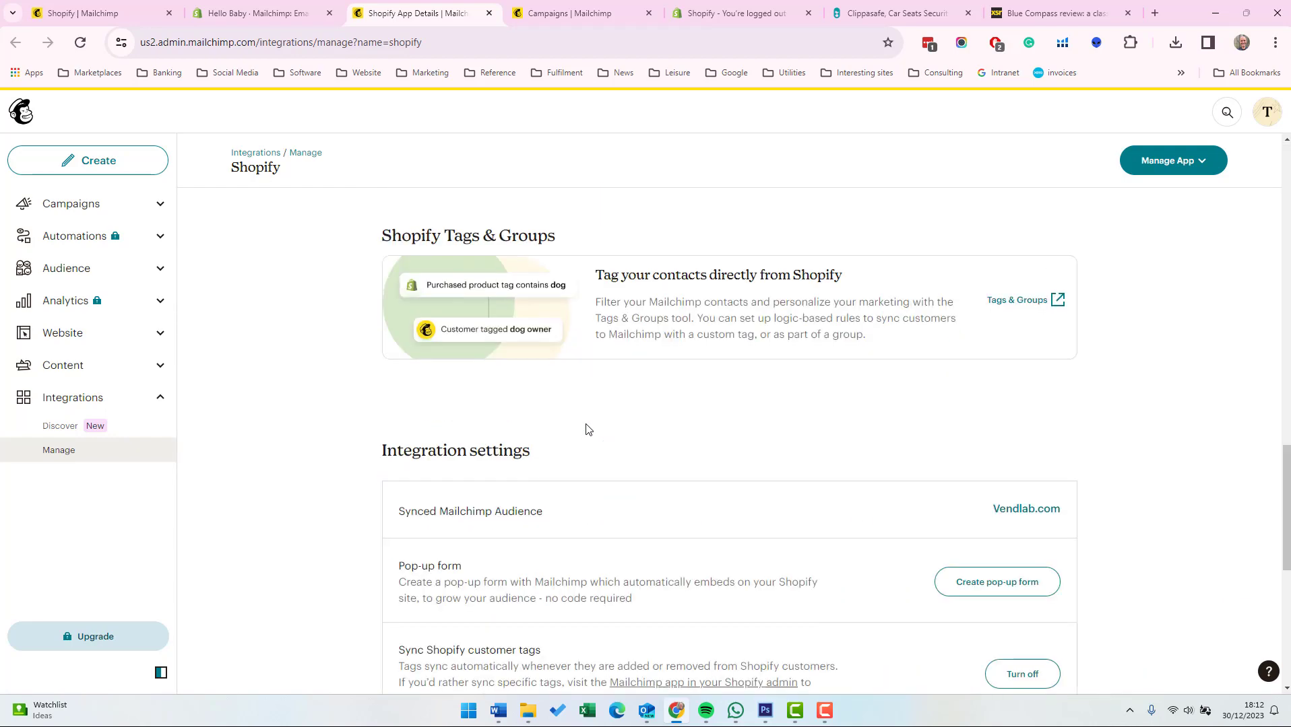
scroll(586, 429, down, 3)
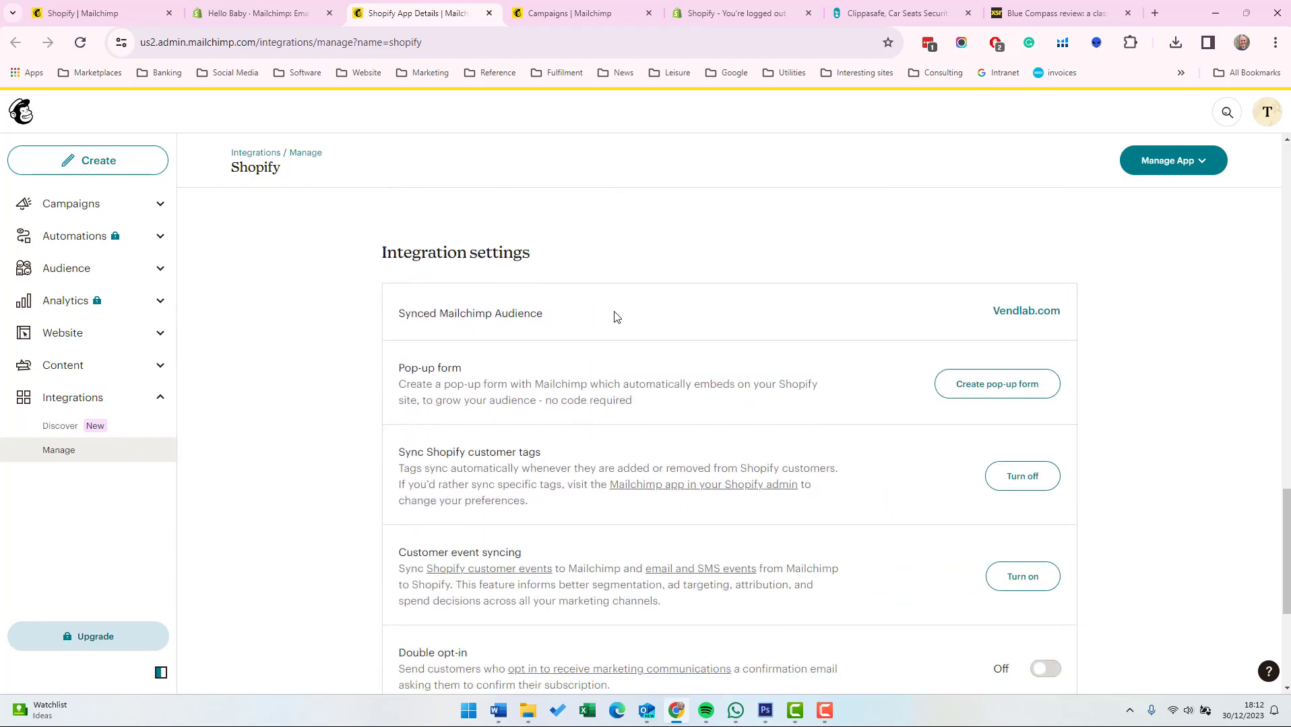
drag(400, 313, 496, 314)
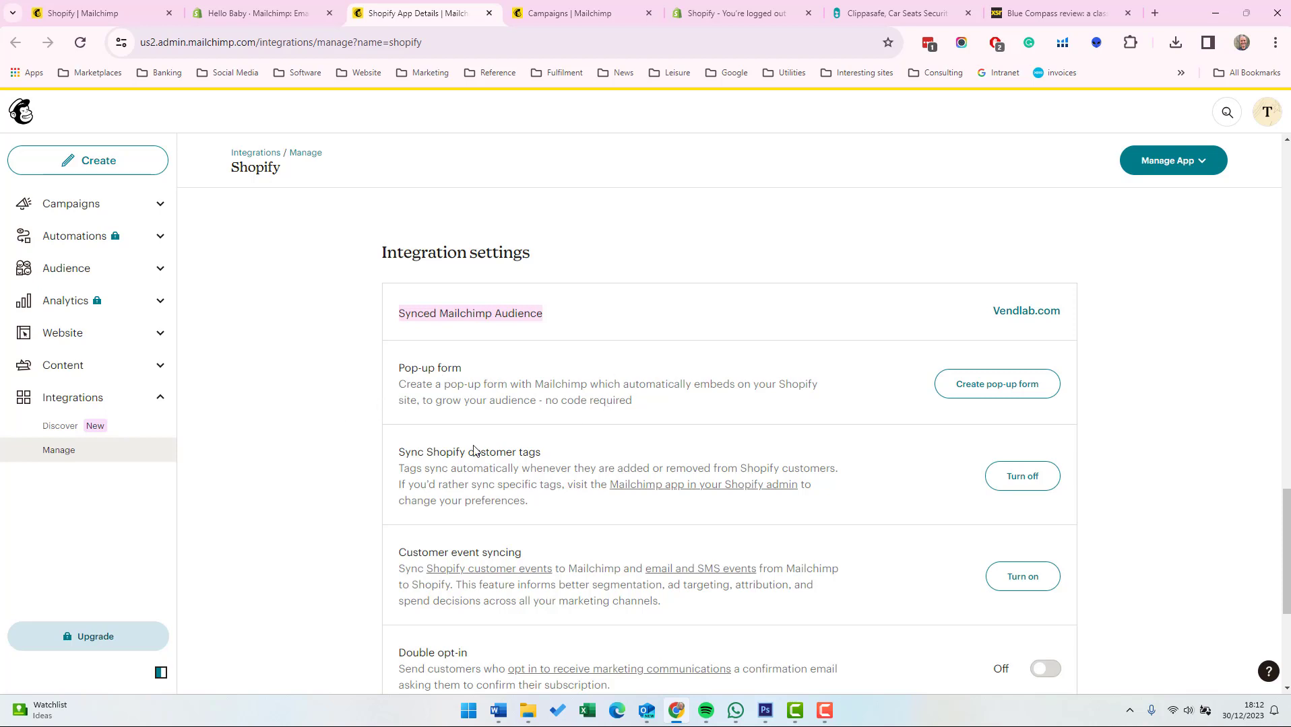
scroll(424, 310, down, 2)
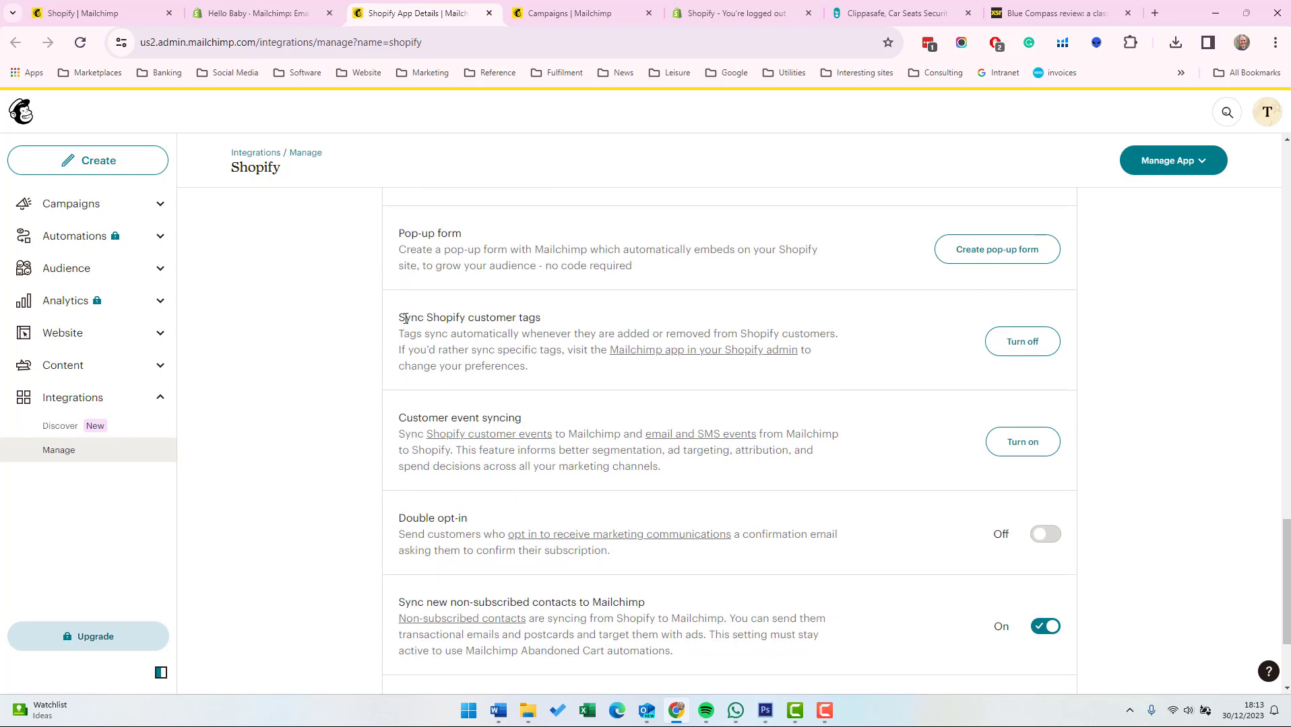
middle_click(669, 350)
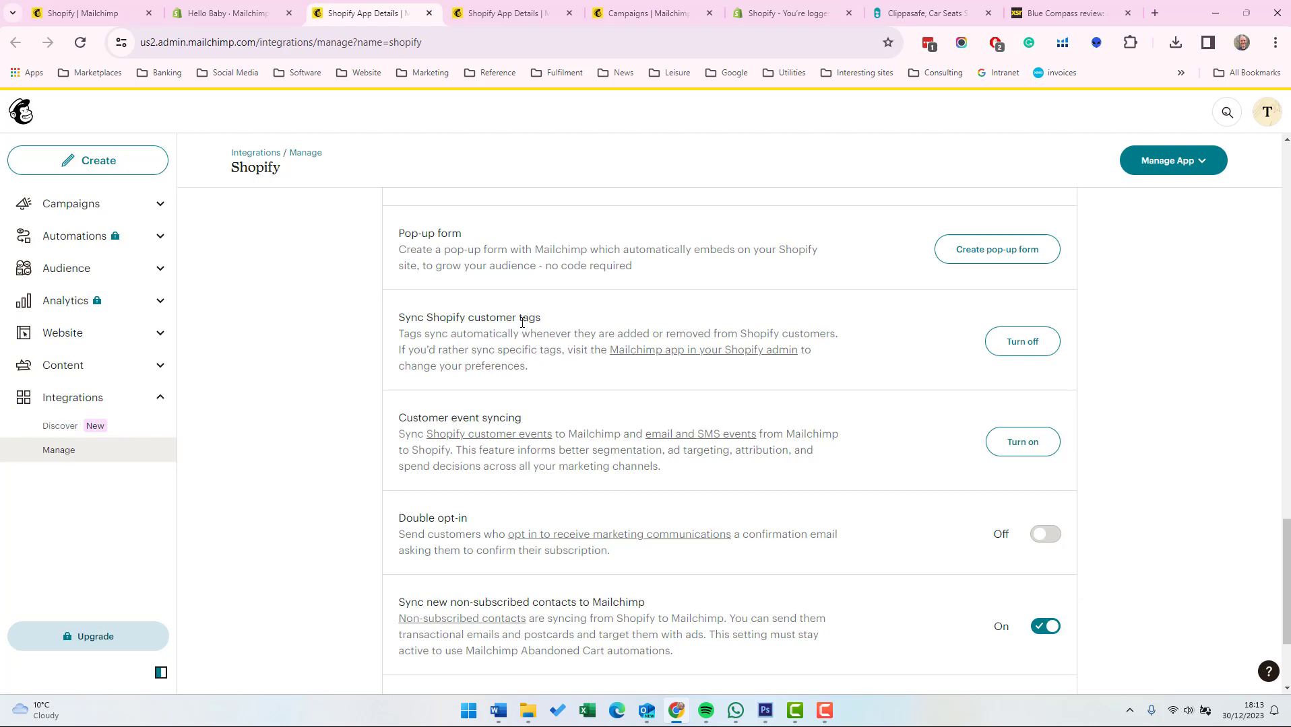
Deactivate 'Sync all tags' and activate 'Sync custom tags' in the Shopify app's Tag Syncing
key(ctrl+shift+Tab)
scroll(578, 409, down, 4)
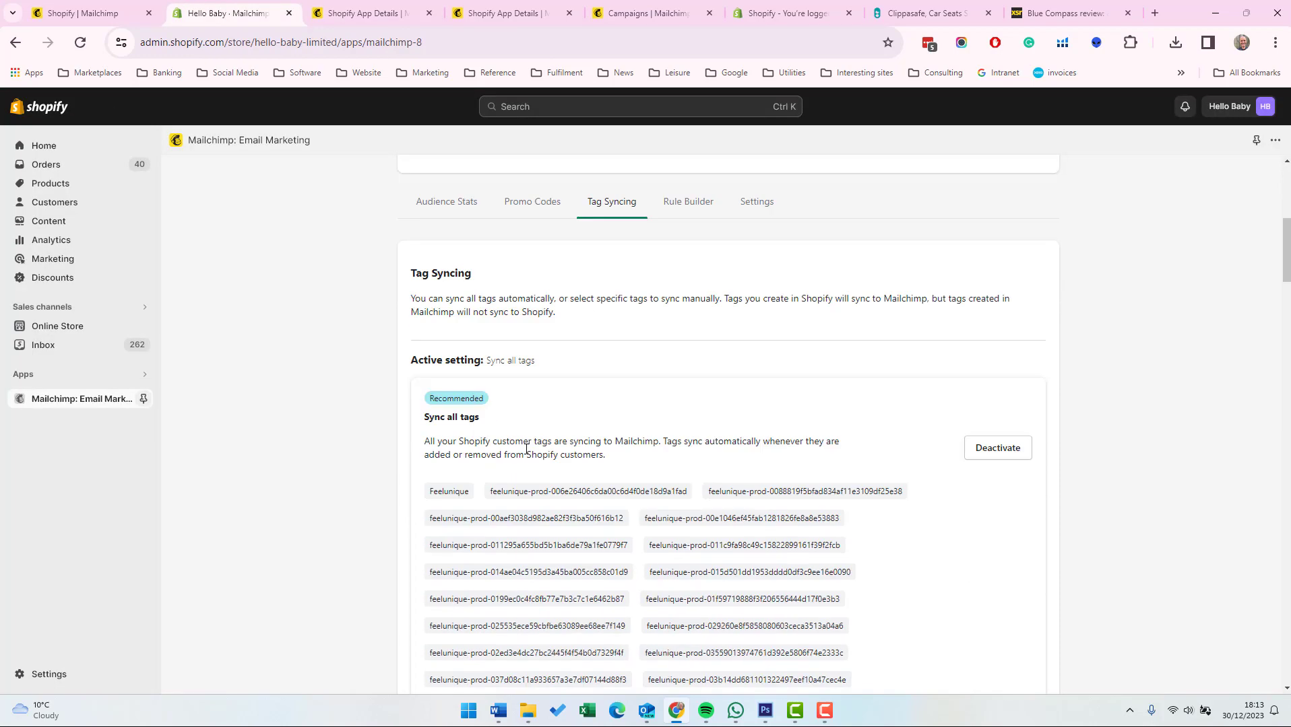
scroll(302, 420, up, 3)
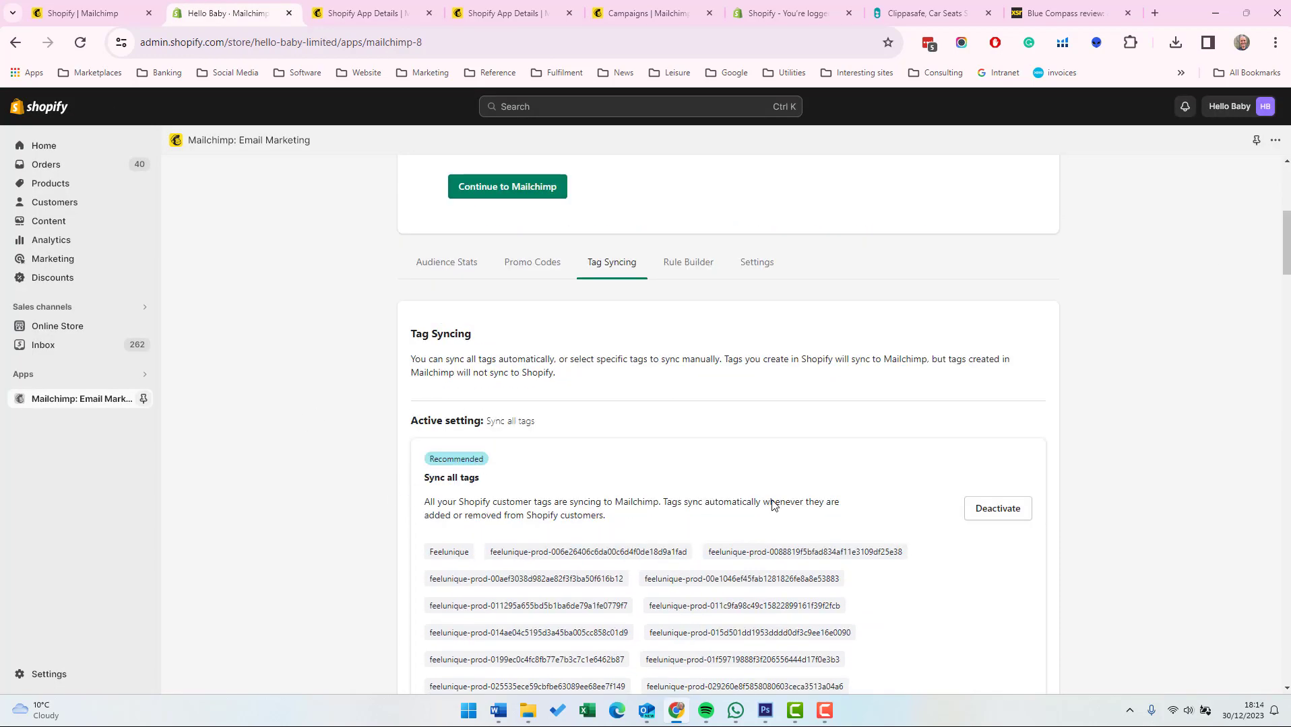
click(996, 517)
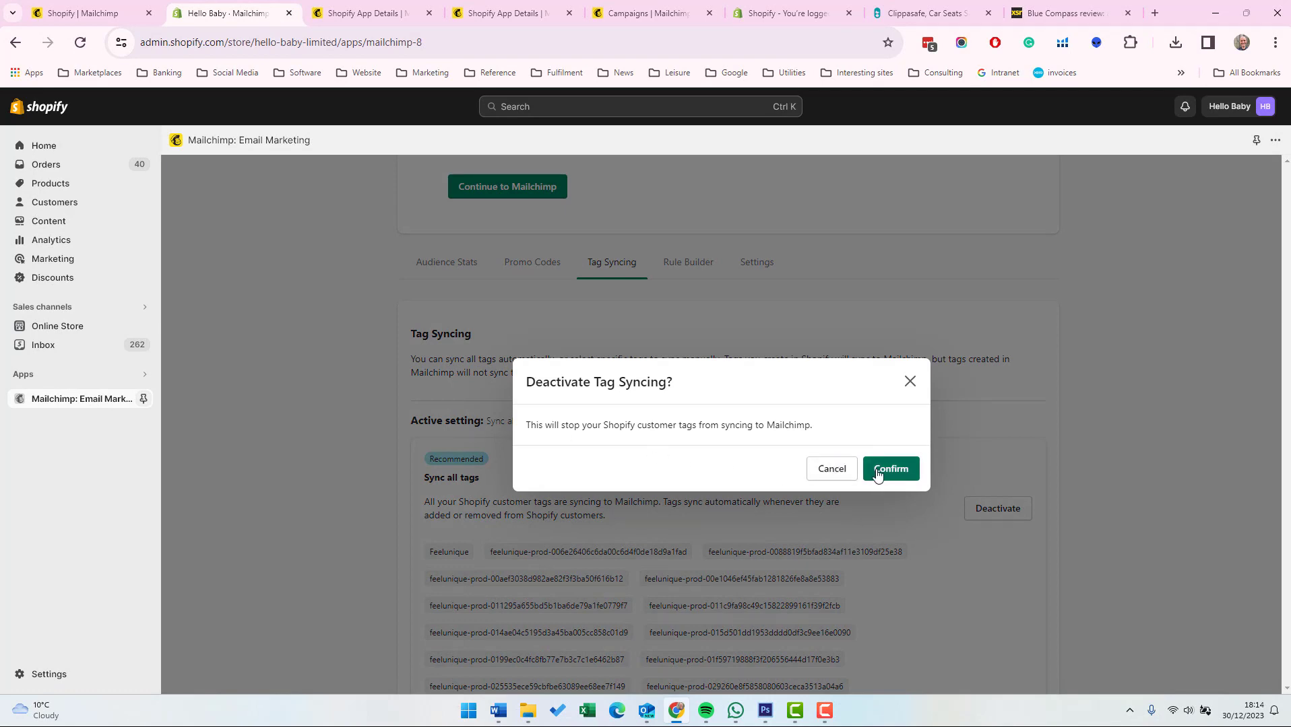
click(879, 470)
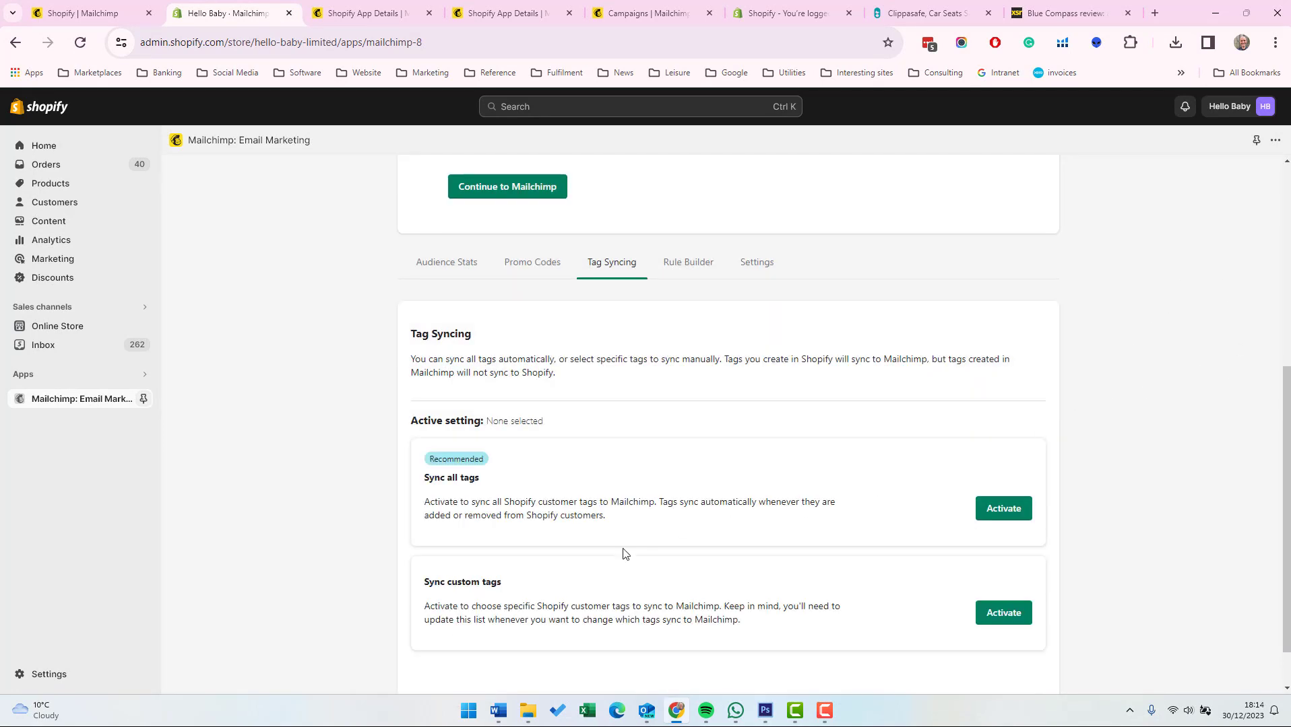
click(1016, 620)
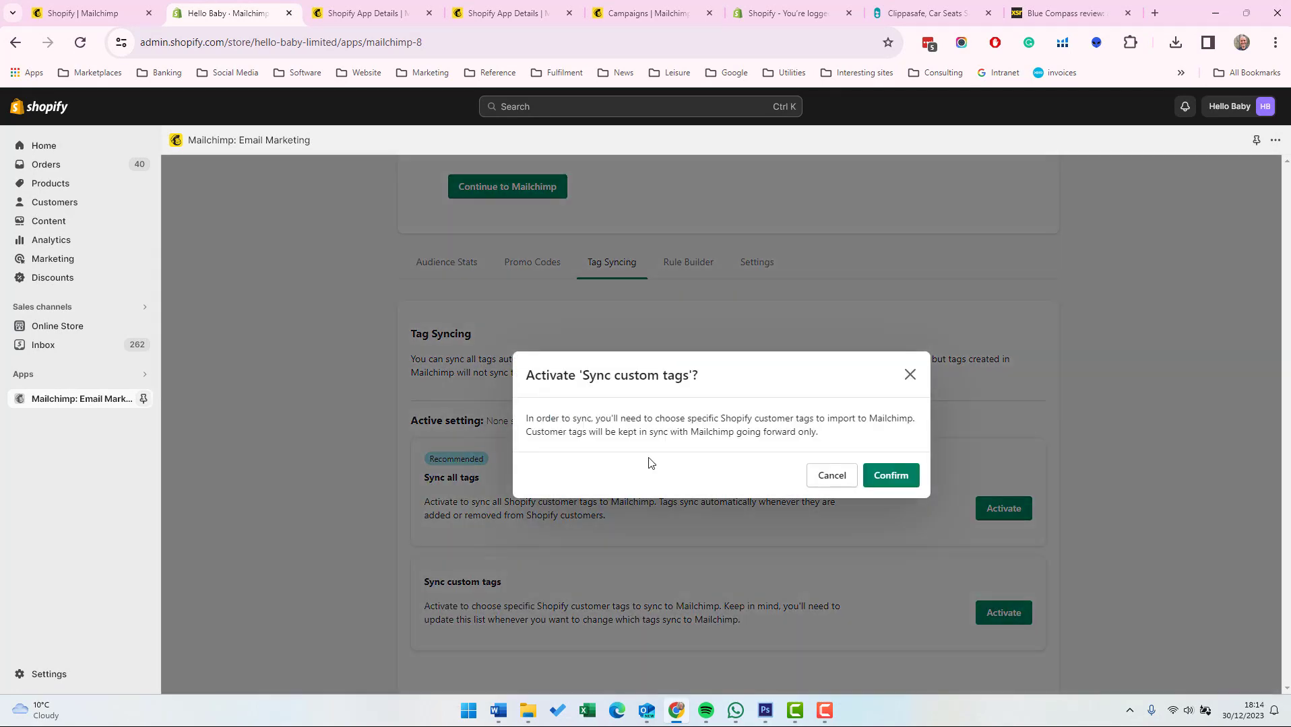
click(888, 476)
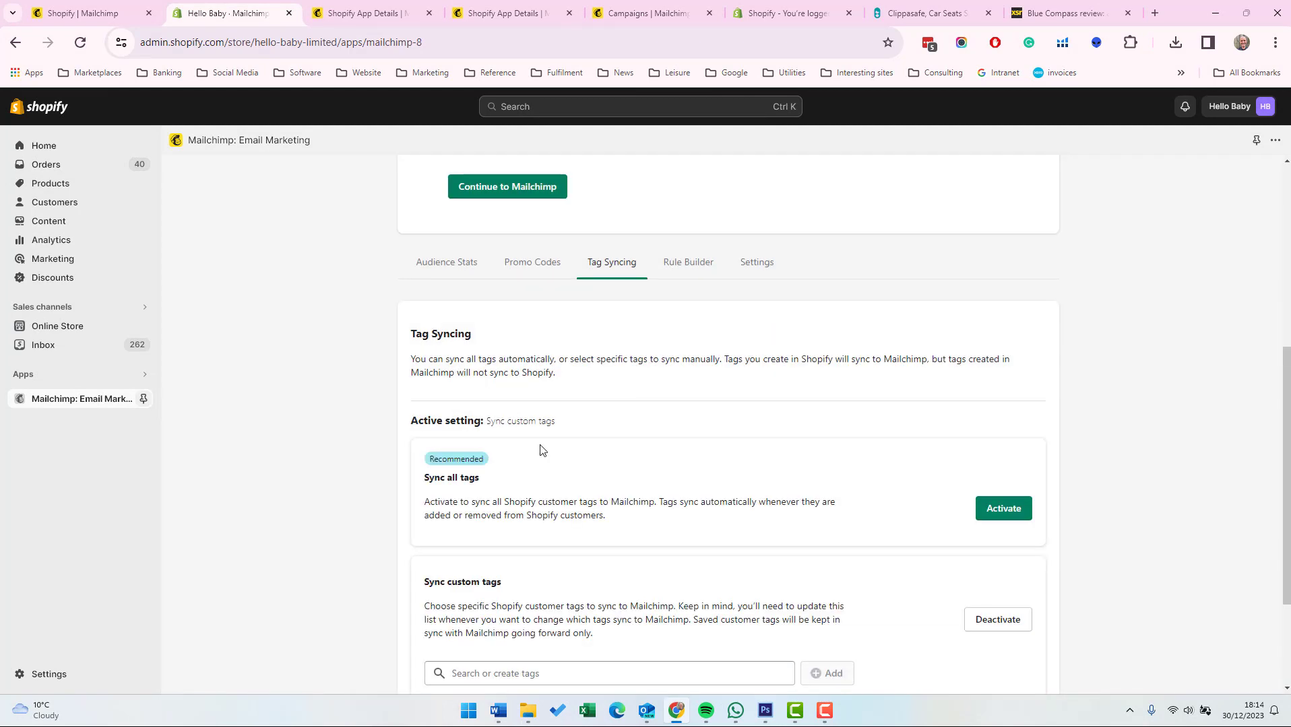
scroll(539, 450, down, 2)
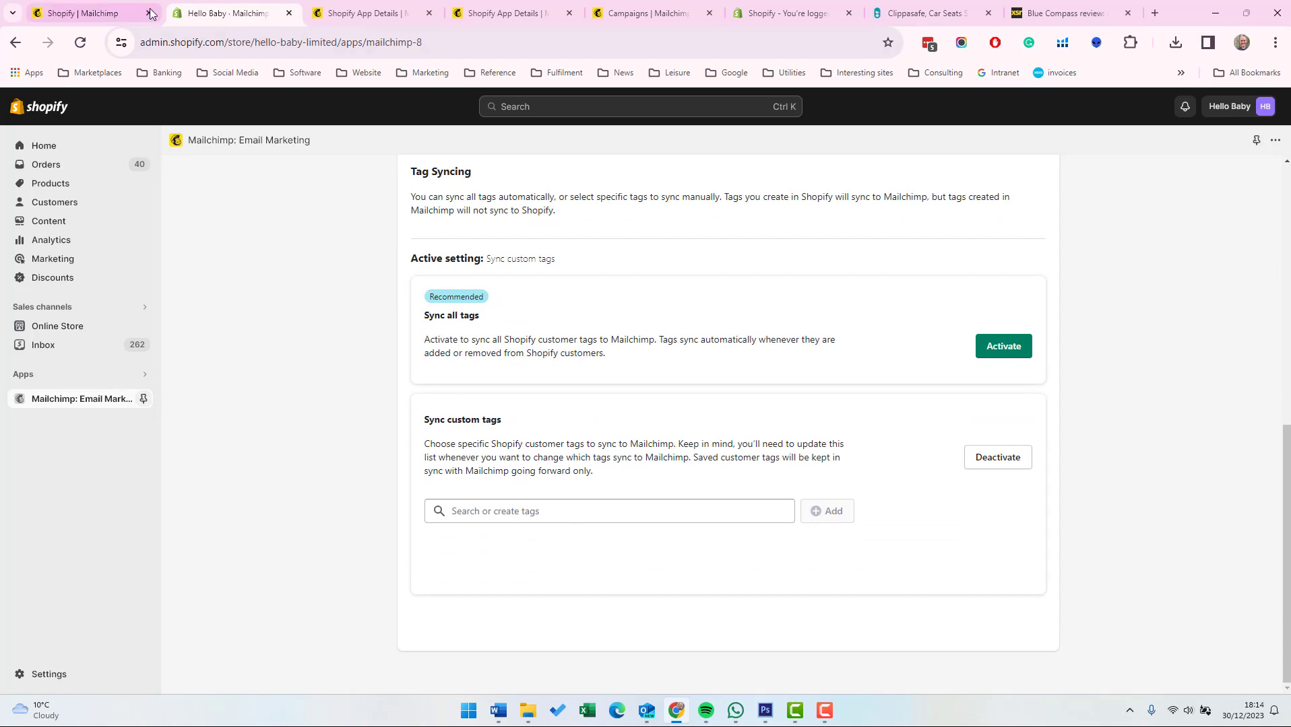
click(364, 13)
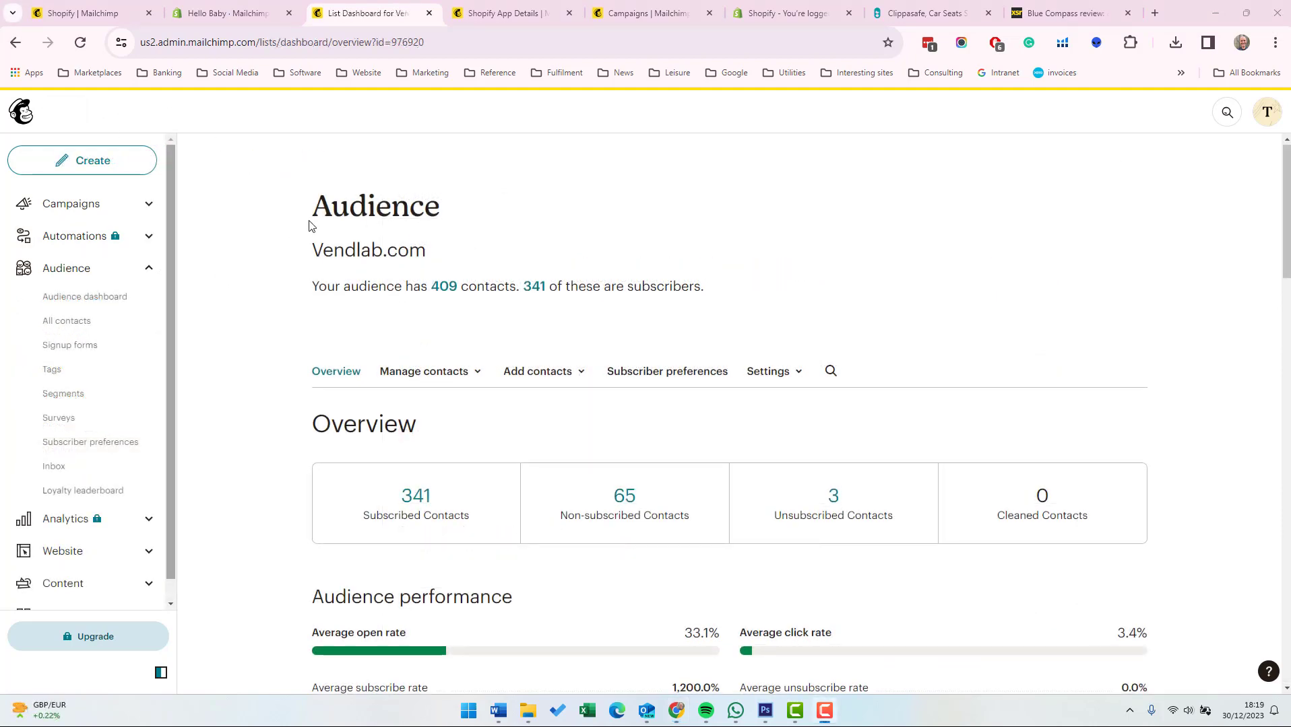
Open the full list of 409 contacts in the Vendlab.com audience
scroll(311, 225, down, 3)
scroll(369, 301, up, 3)
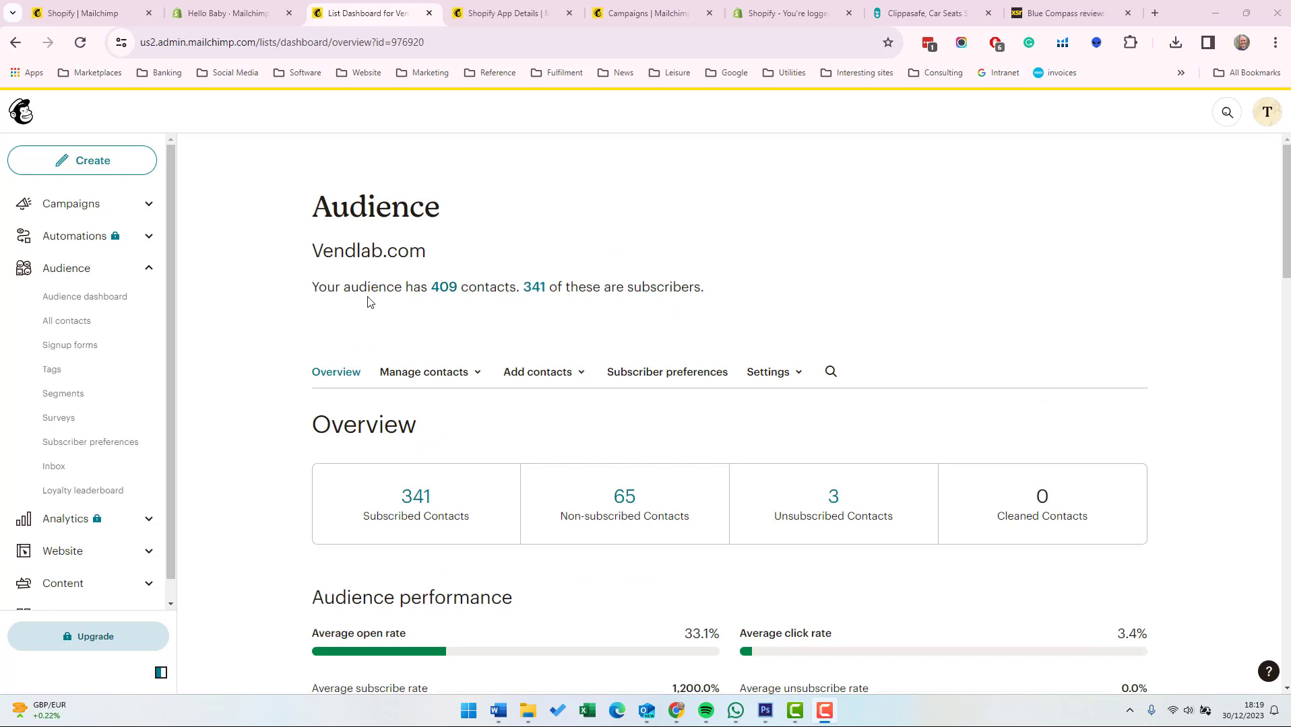
click(445, 291)
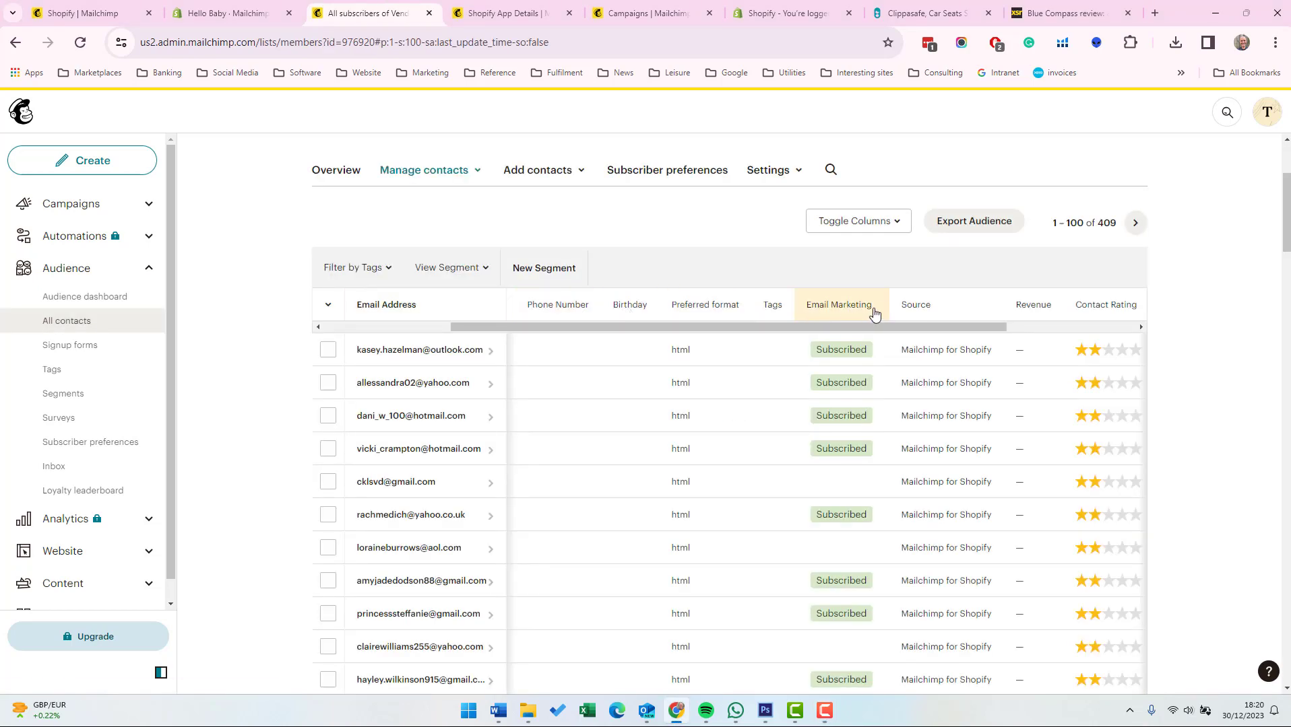